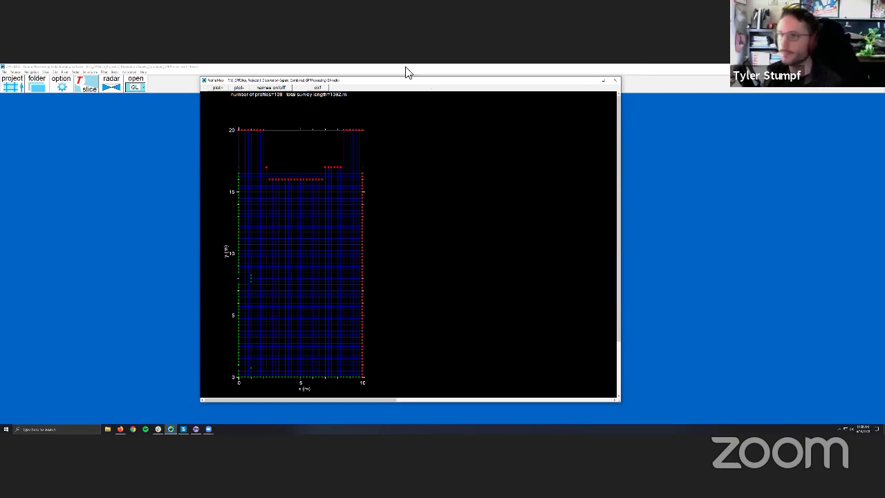
Step: Close the Profile Map window so only the empty GPR-SLICE workspace and toolbar remain
click(614, 85)
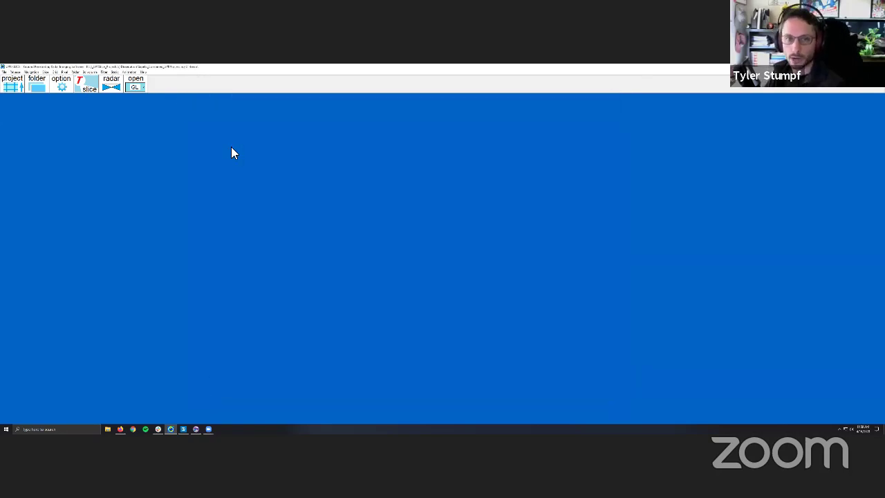
Step: Load infoseek.dat in the info file editor, applying its 23.526 ns time window settings
click(4, 71)
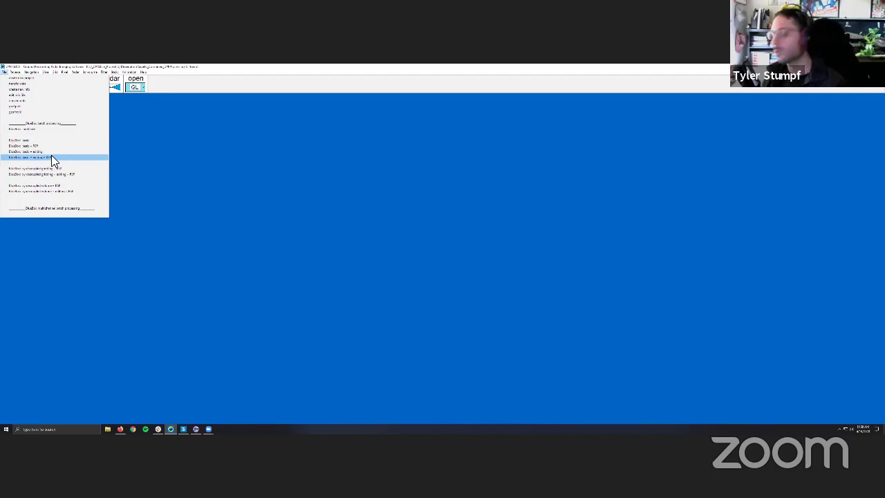
click(55, 96)
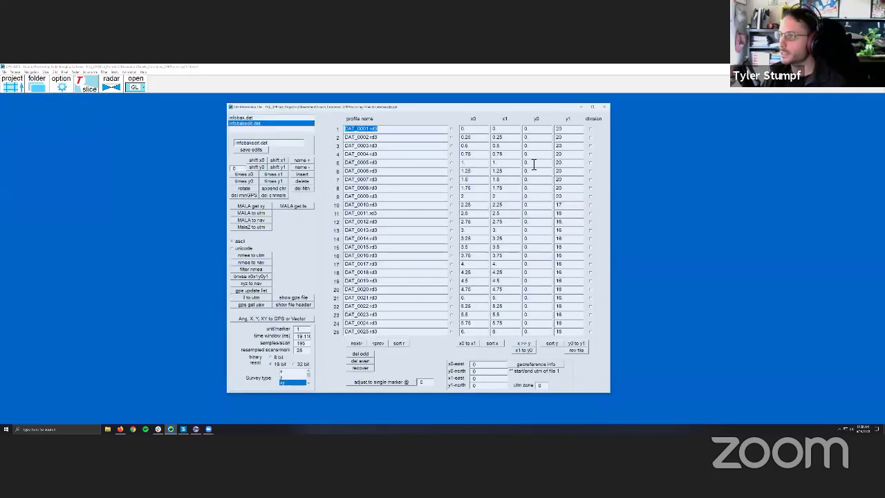
click(290, 117)
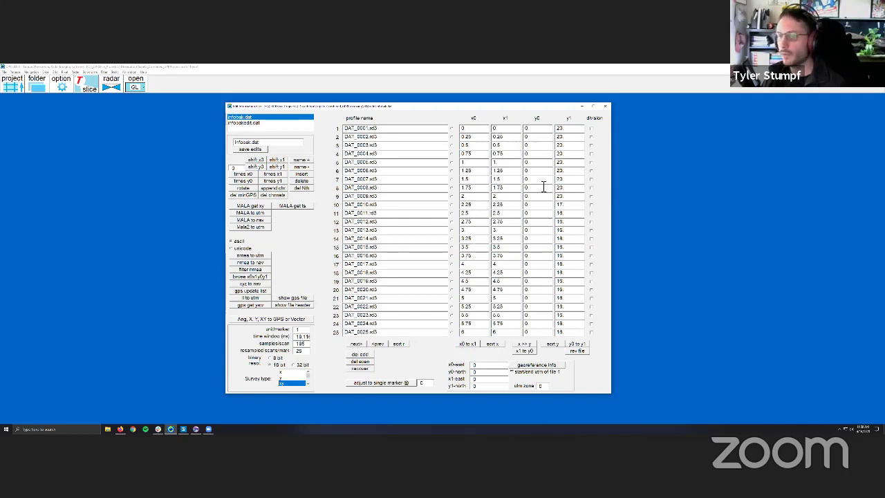
click(542, 247)
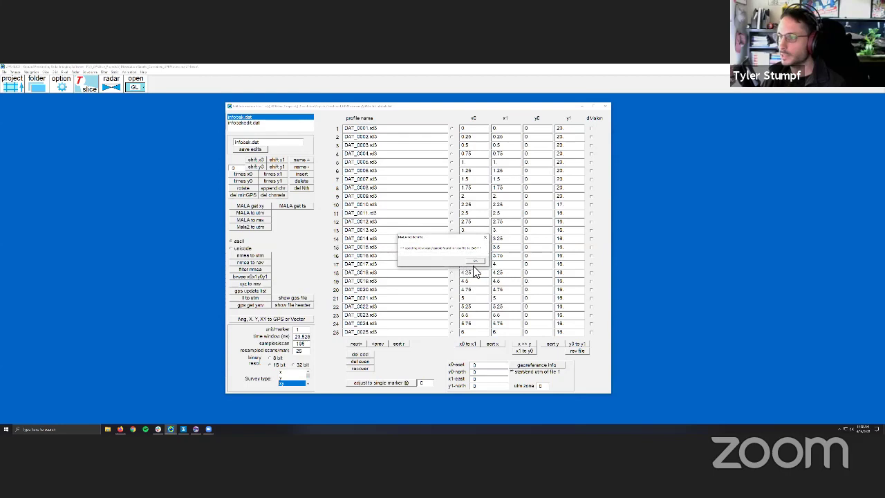
click(475, 260)
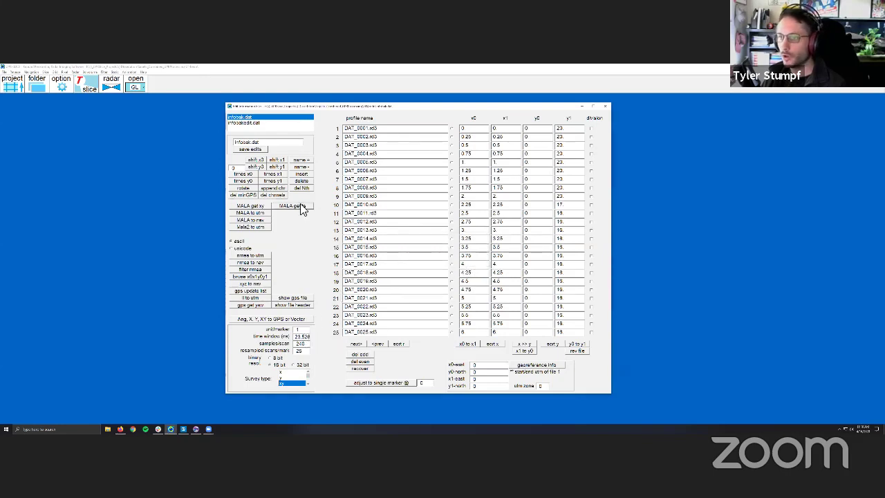
Step: Close the info file editor and dismiss its closing message
click(604, 110)
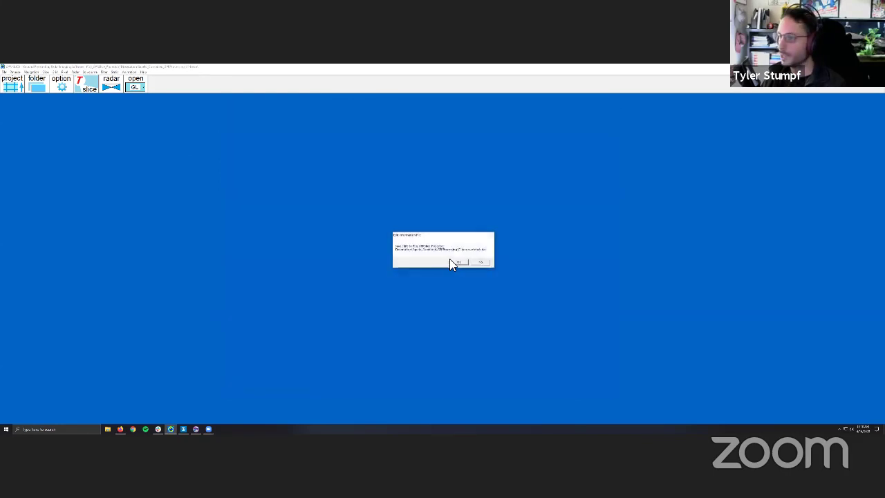
click(458, 261)
click(10, 81)
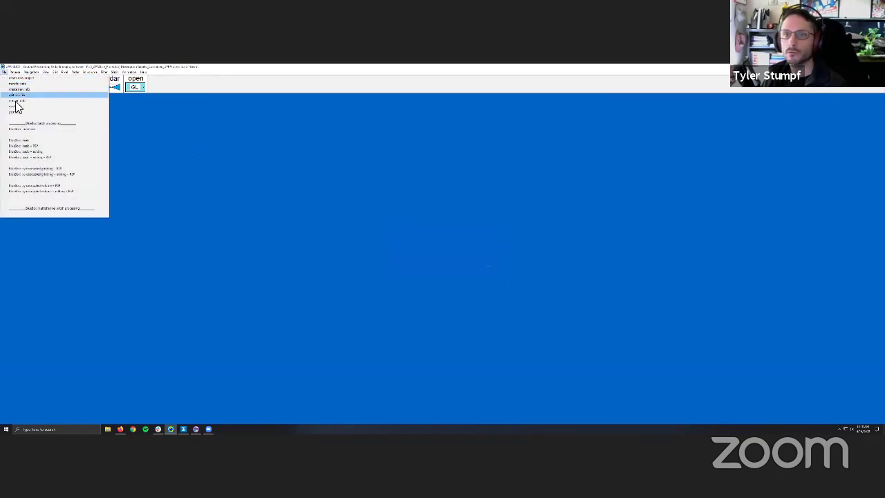
Step: Run MALA 16-to-16-bit batch gain and wobble removal on all radargrams, then close both windows
click(16, 99)
click(95, 117)
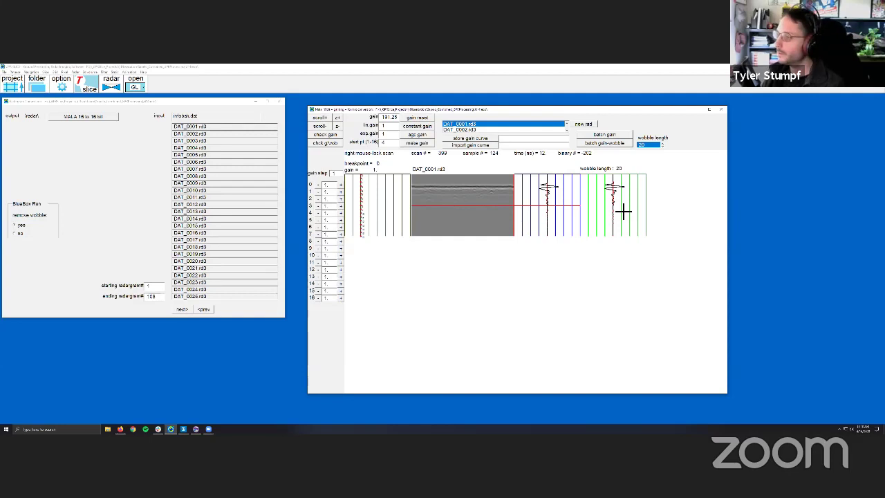
click(608, 145)
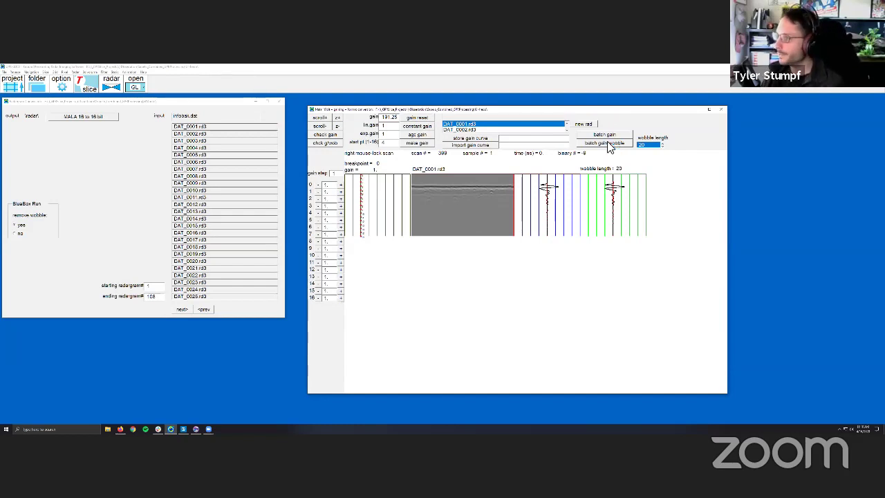
click(474, 260)
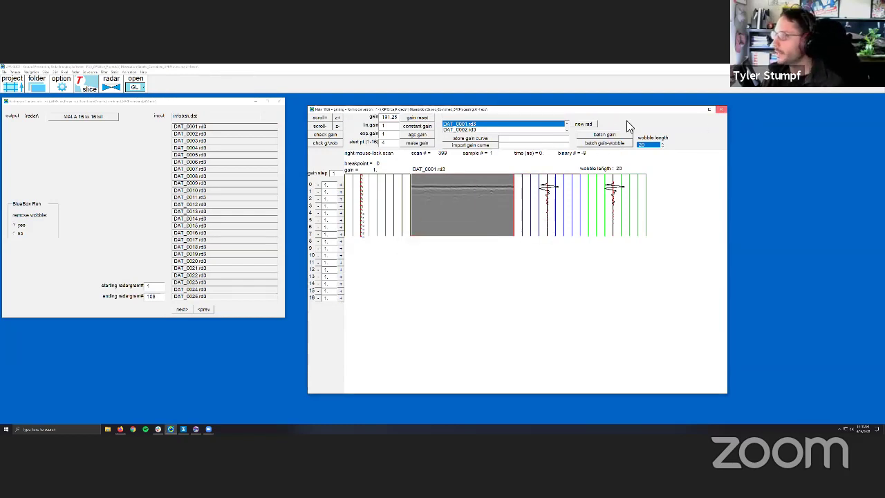
click(280, 102)
click(4, 72)
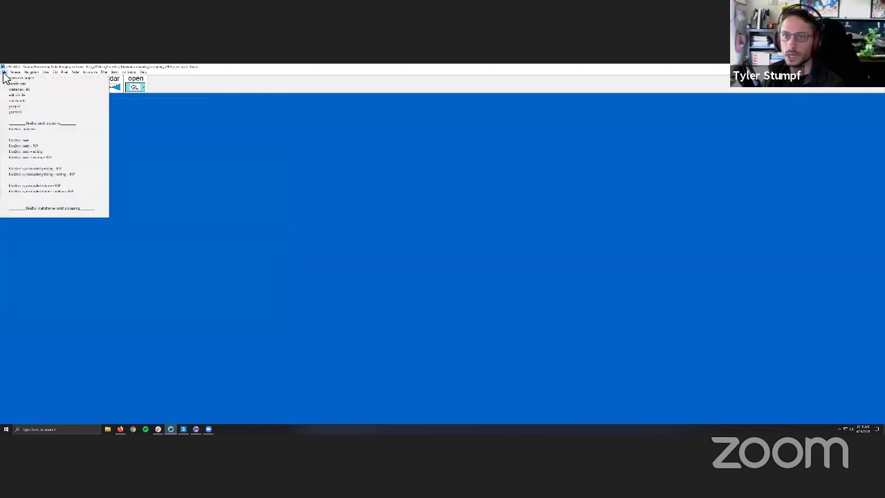
key(Escape)
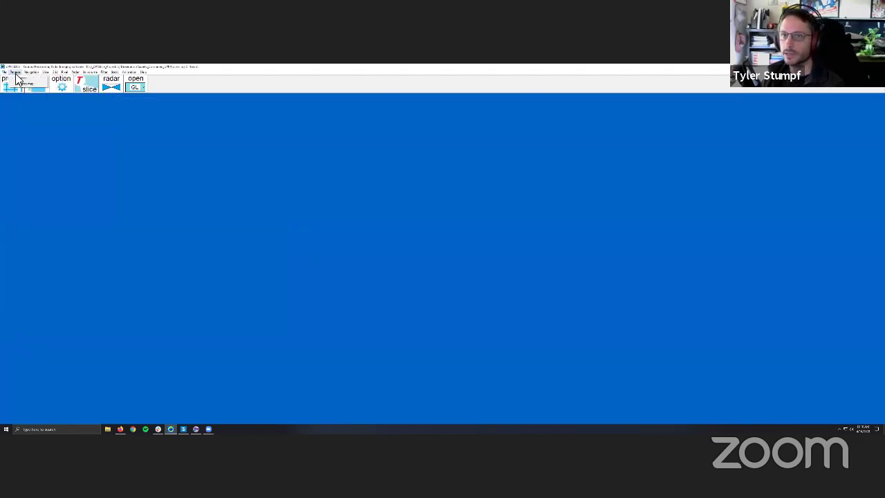
click(23, 83)
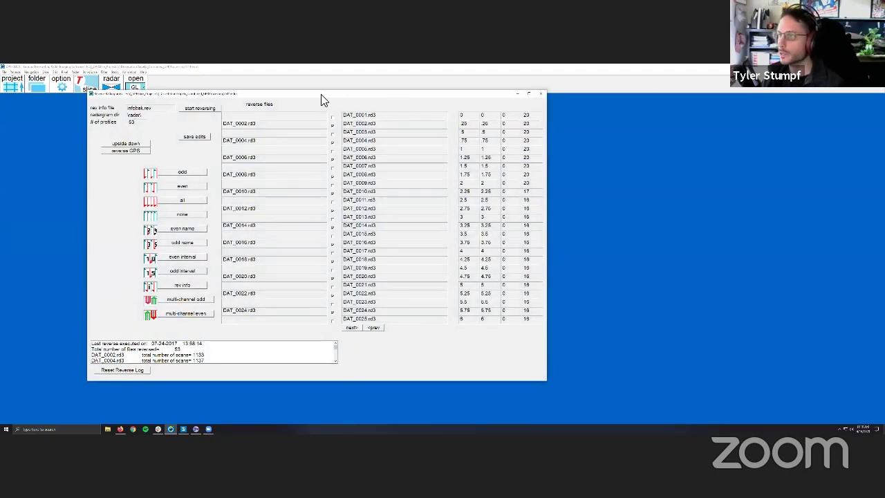
drag(323, 95, 429, 110)
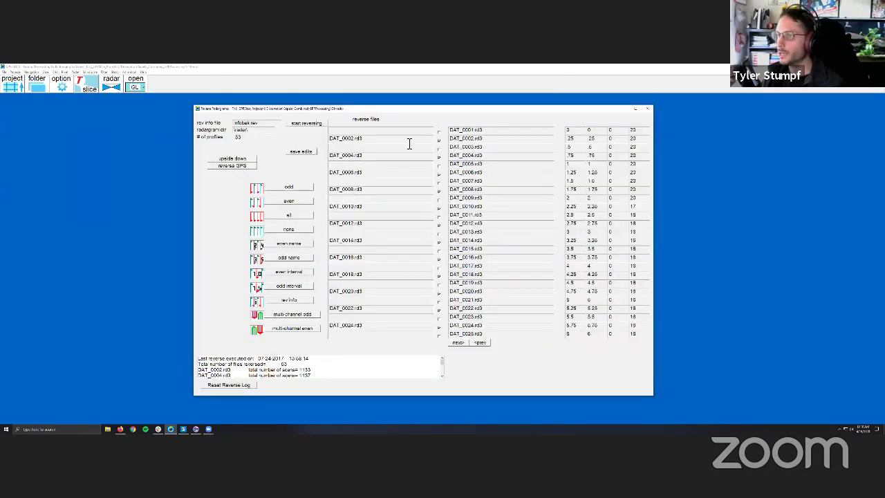
click(456, 343)
click(465, 343)
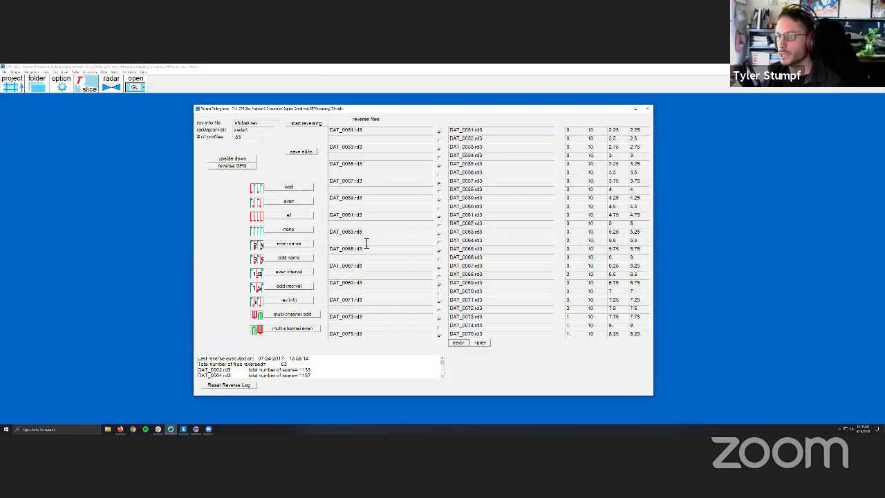
click(457, 344)
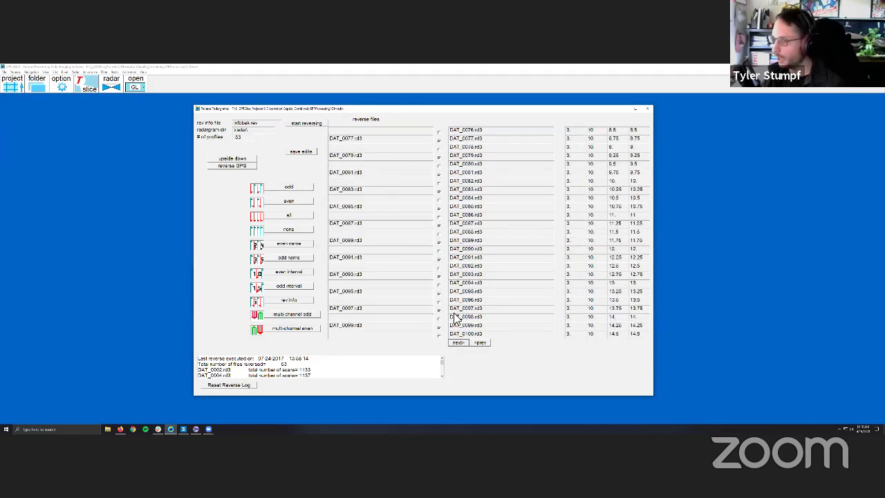
click(463, 344)
click(479, 344)
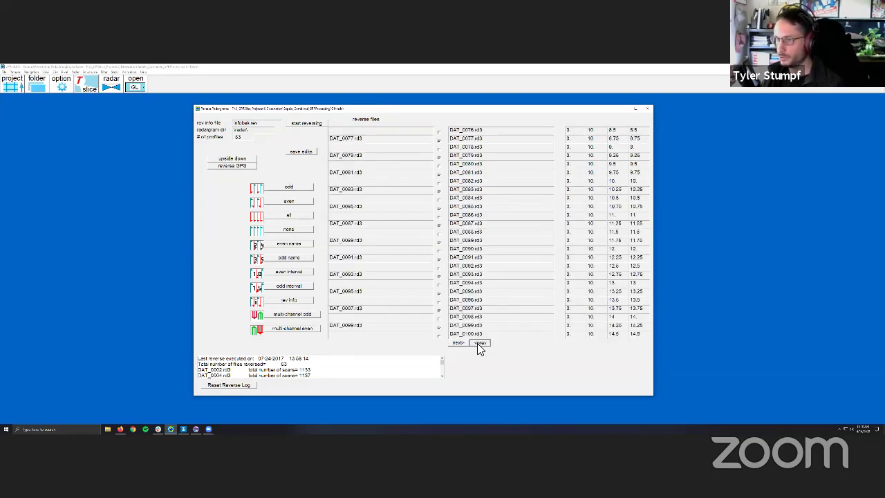
click(479, 343)
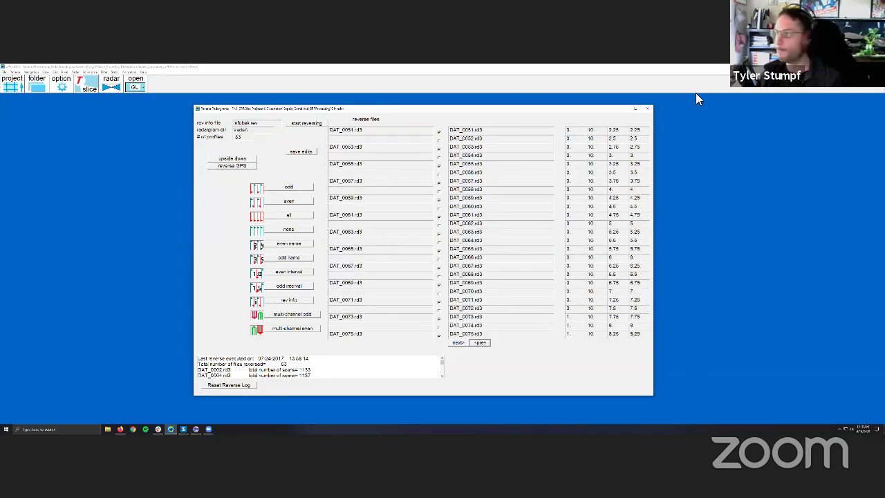
click(648, 109)
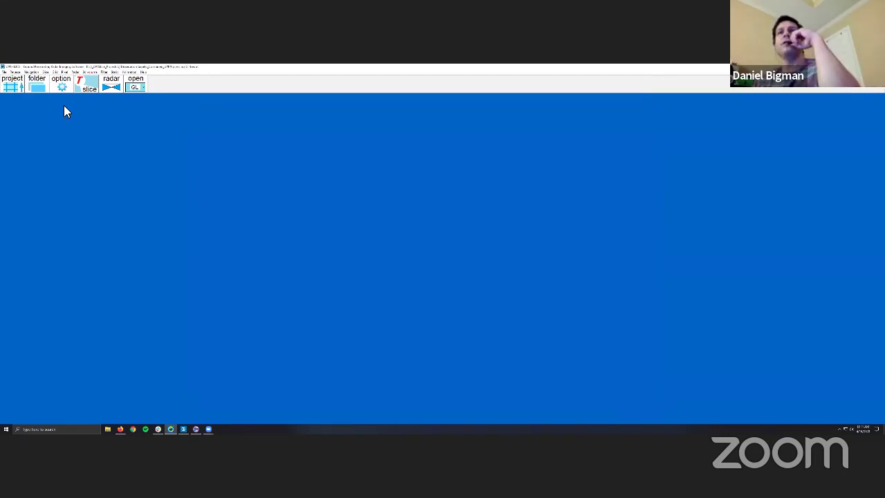
Step: Open the MALA 16-bit conversion and gain window showing DAT_0001.rd3 with wobble length 20
click(11, 86)
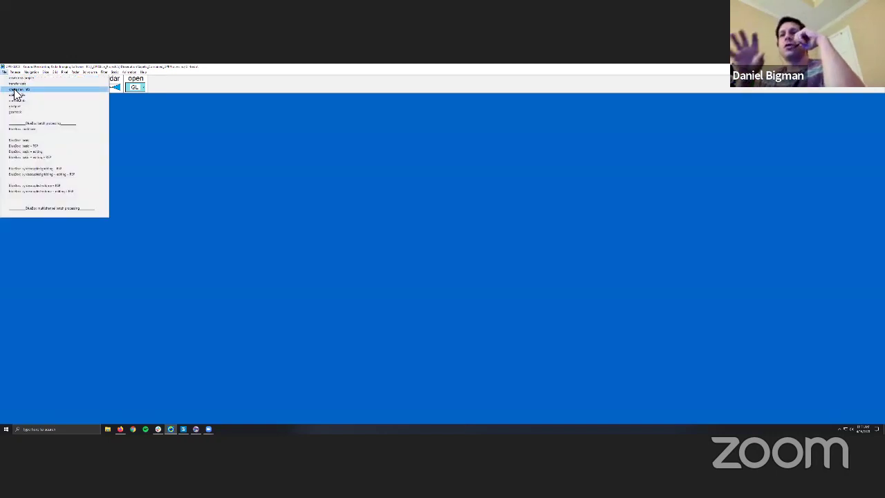
click(20, 104)
click(119, 125)
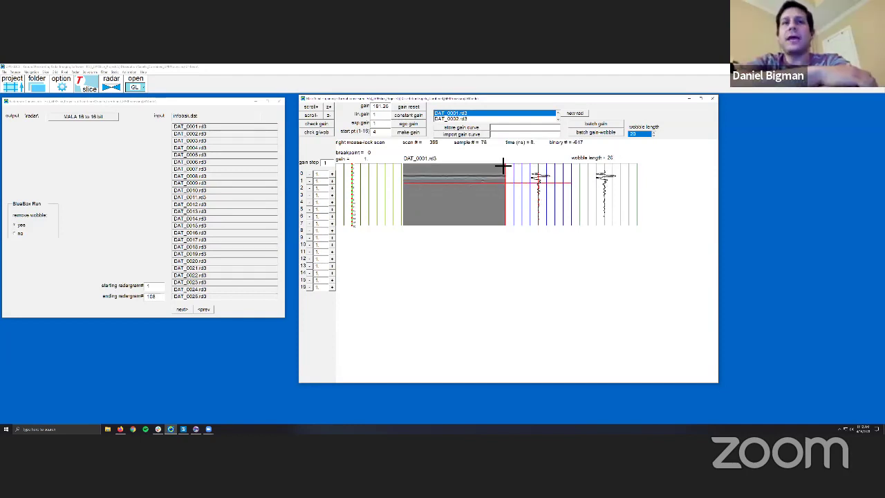
Step: Apply the depth-rising gain curve (up to about 173.7) to all 108 radargram files
click(413, 131)
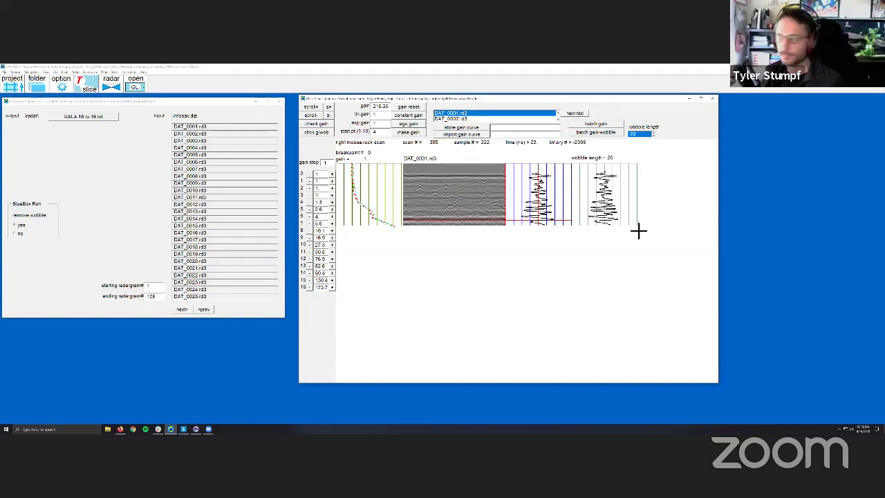
click(713, 99)
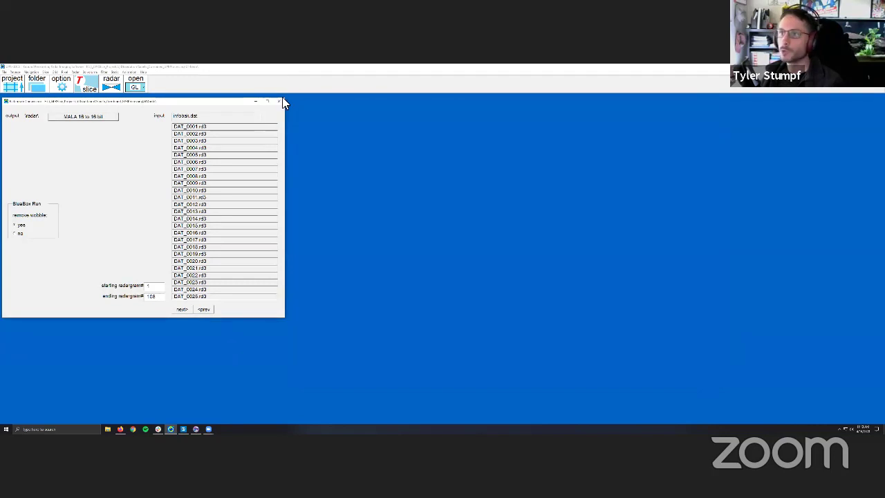
Step: Close the conversion window, then plot and close the 128-profile survey map
click(280, 100)
click(14, 77)
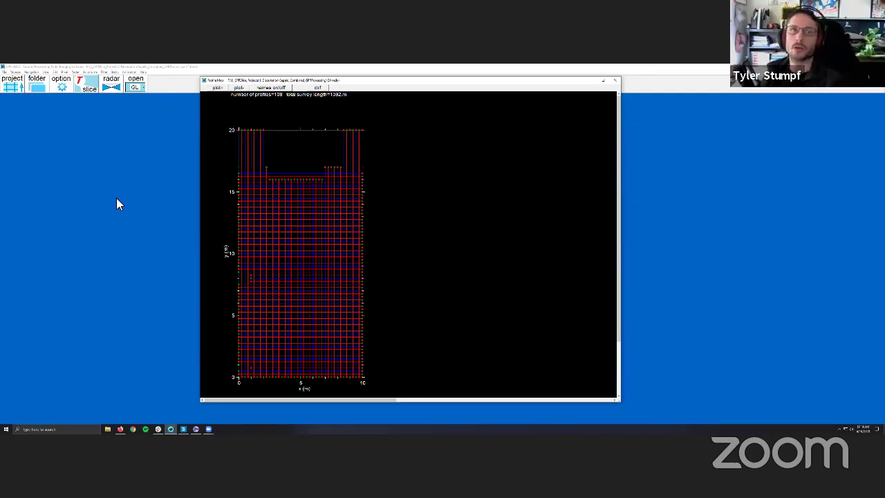
click(615, 80)
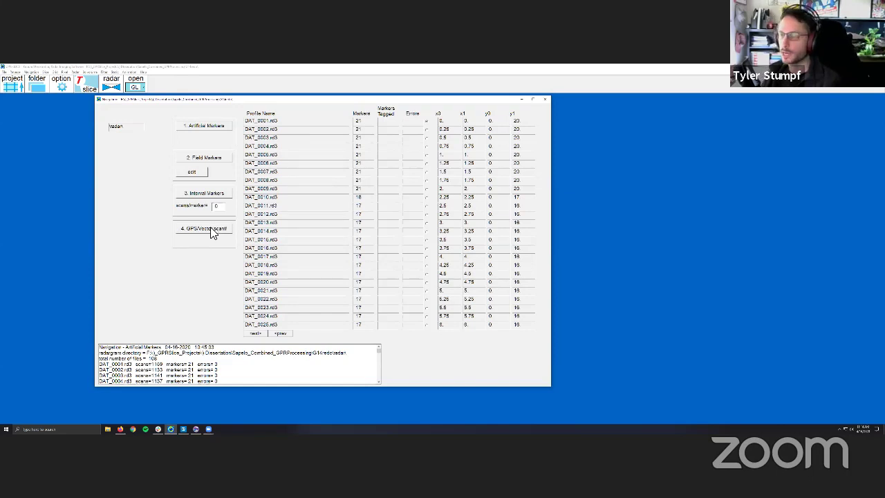
Step: Recompute artificial markers for all profiles and review the navigation marker and coordinate table
click(211, 128)
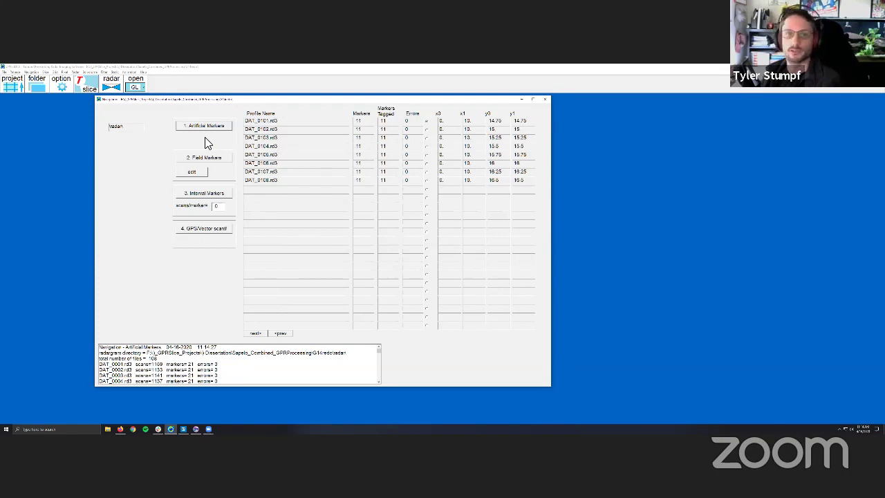
click(546, 99)
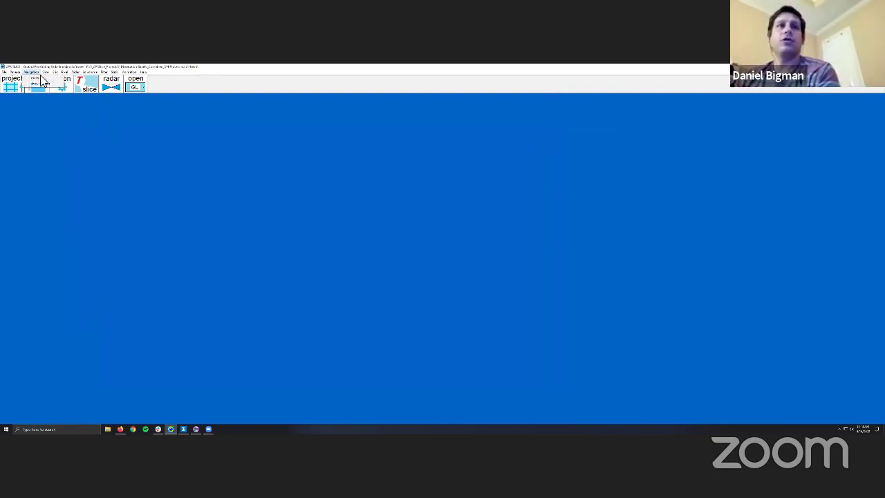
click(39, 76)
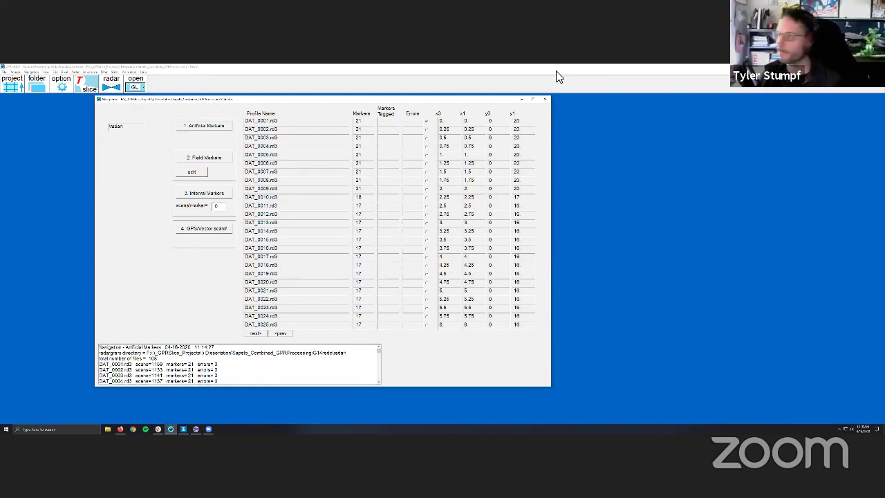
click(543, 100)
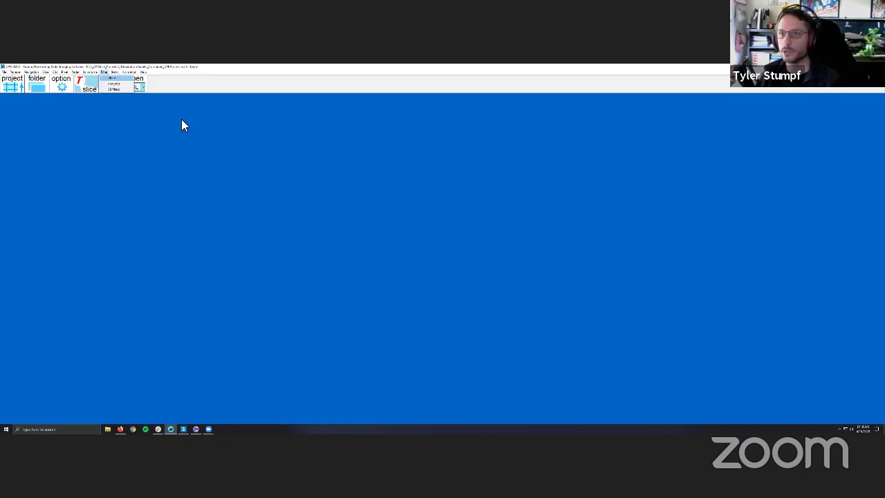
Step: Move the Filtering window with the DAT file list further to the right
drag(300, 104, 413, 112)
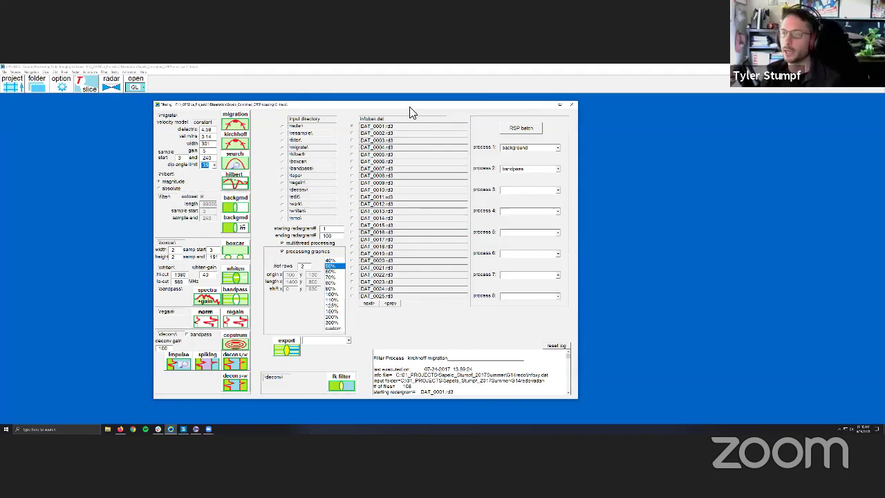
Step: Fit a hyperbola on DAT_0001.rd3 to check migration velocity, then close the radargram and Filtering windows
click(283, 139)
click(239, 165)
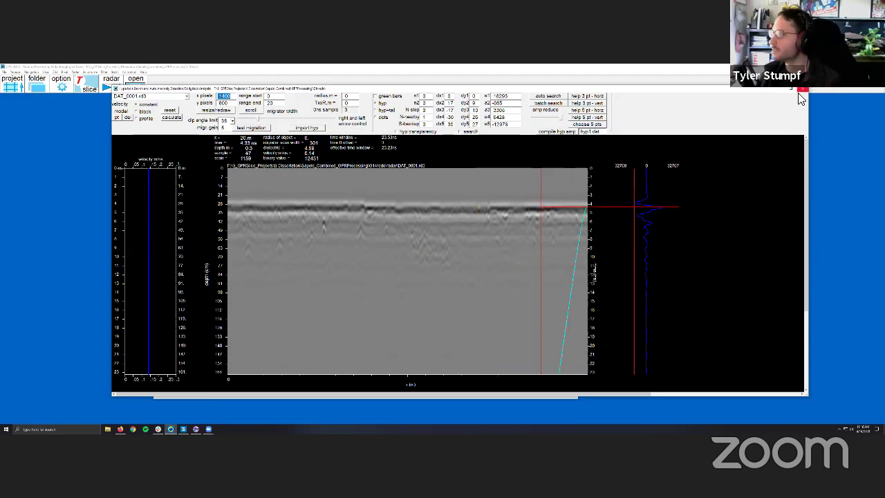
click(251, 127)
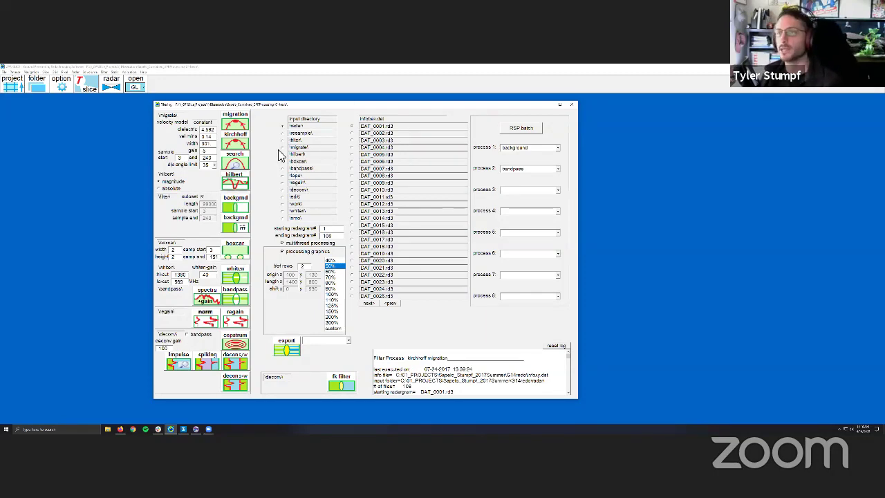
click(243, 159)
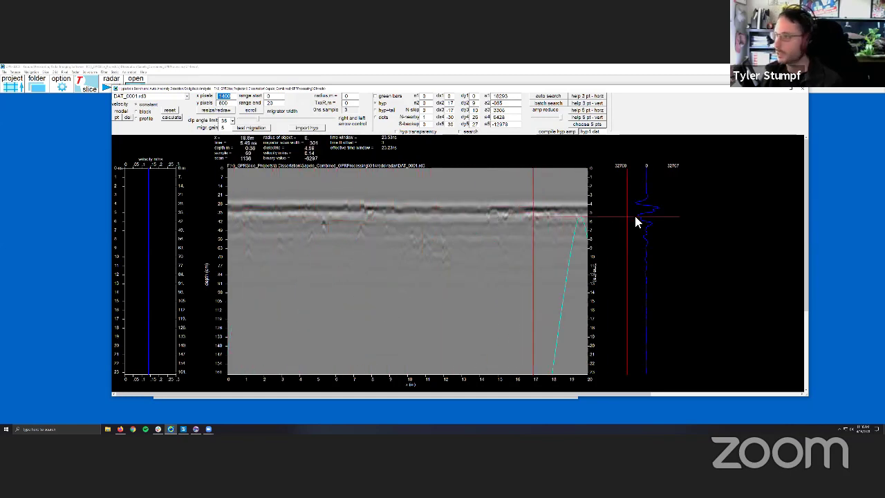
click(803, 90)
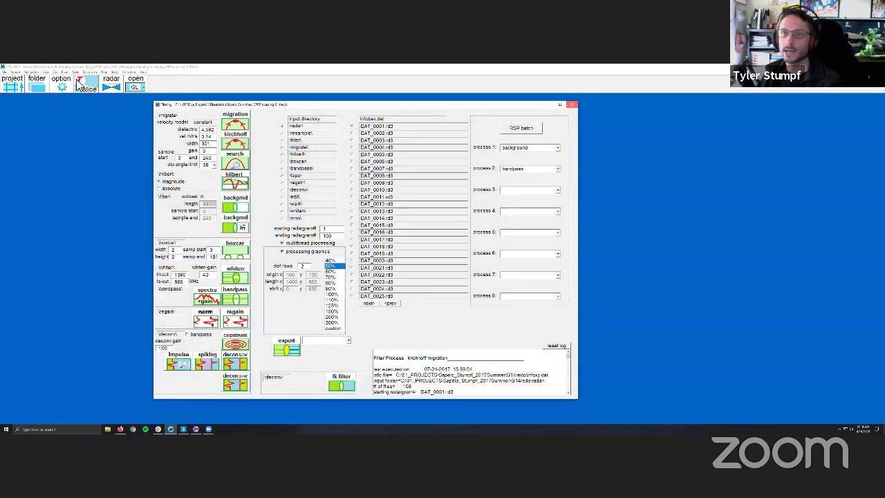
click(572, 104)
click(74, 72)
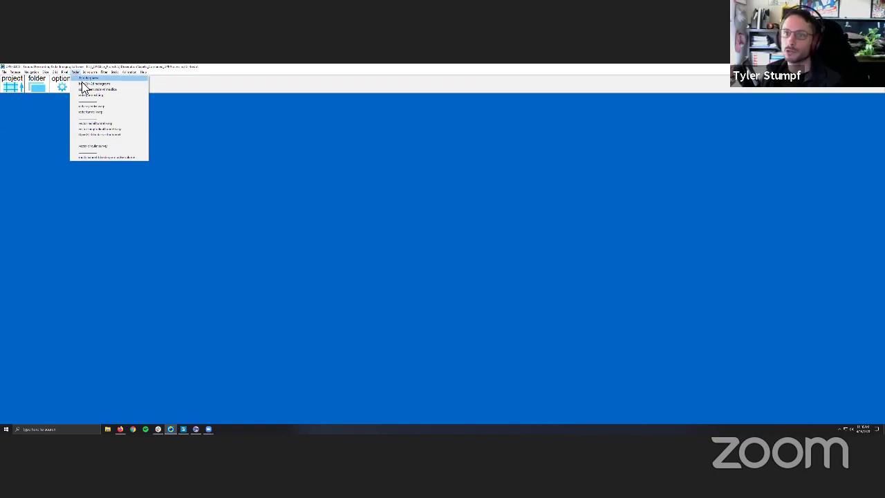
Step: Open radargram editing, showing truncate end 240 and time-zero threshold .05 for the profile list
click(82, 94)
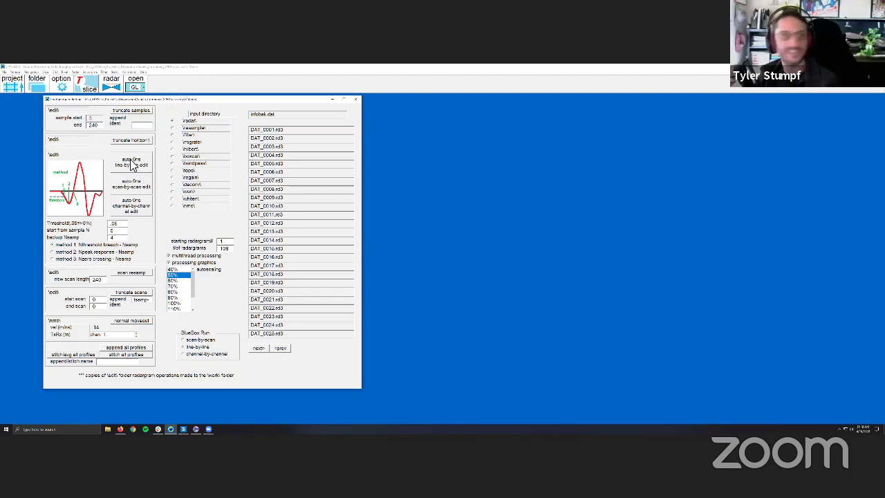
Step: Run 'auto 0ns line-by-line edit' on all radargrams, dismiss its messages, and close the editing window
click(135, 168)
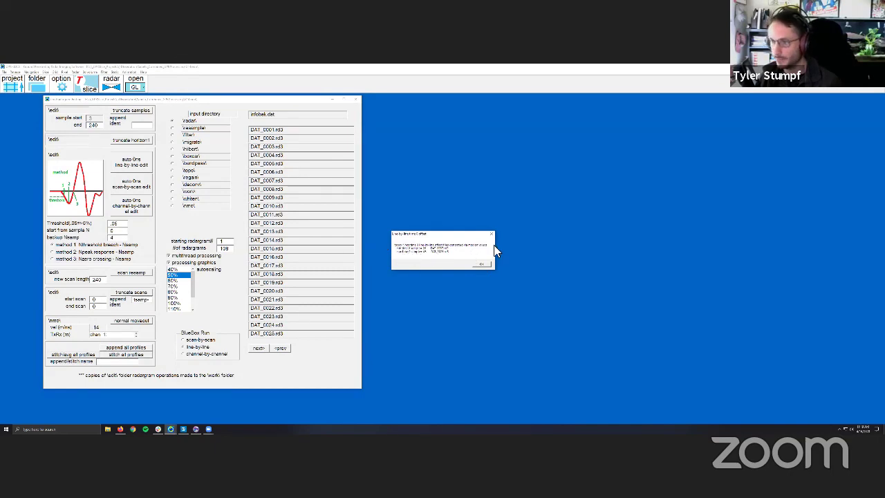
click(483, 264)
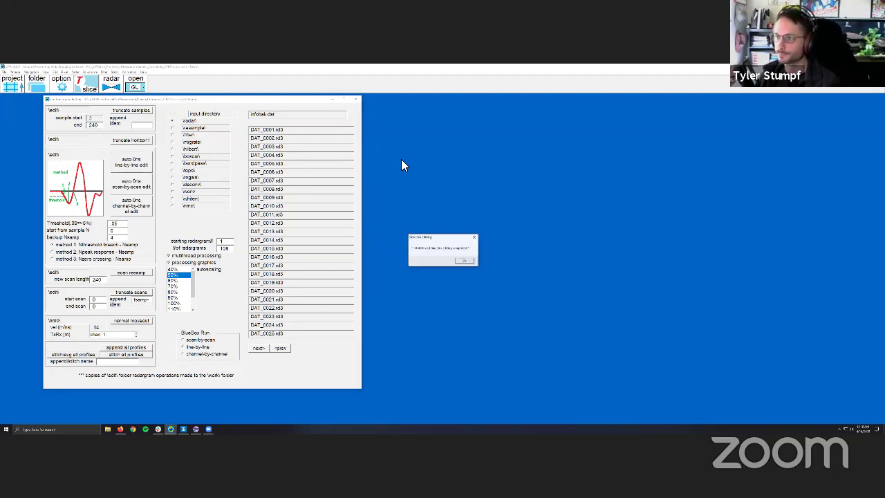
click(464, 261)
click(460, 262)
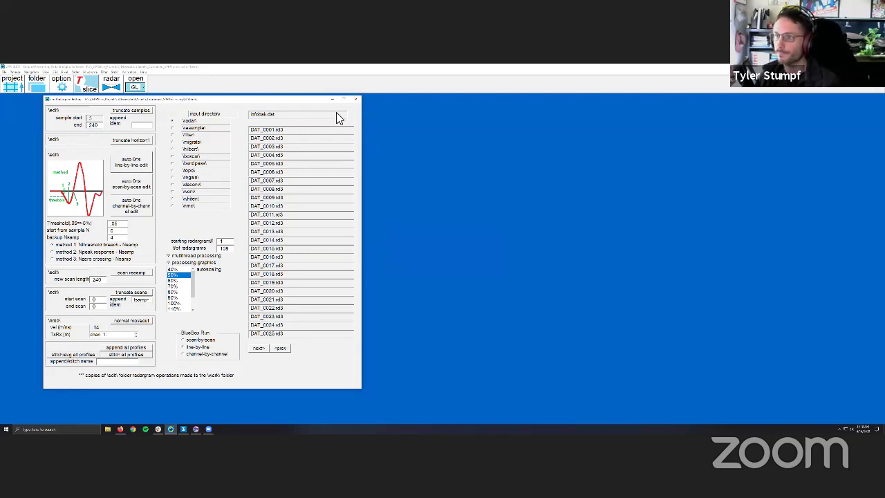
click(355, 99)
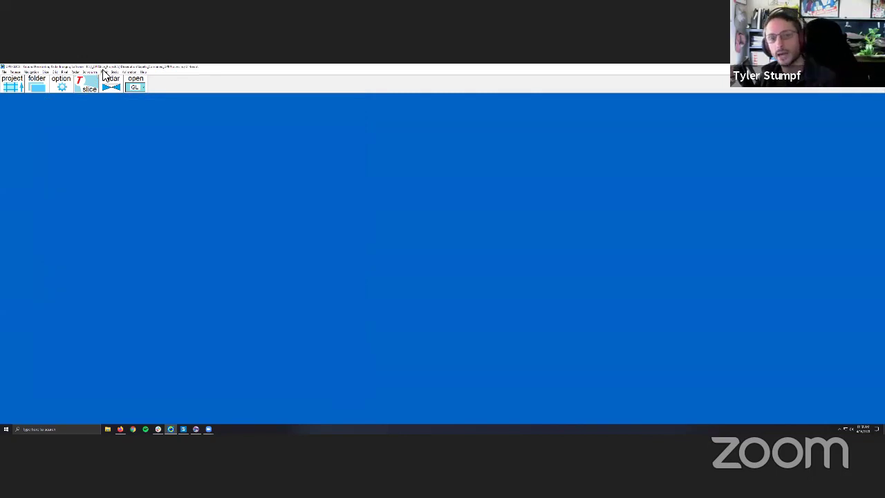
Step: Open and close the Static corrections window
click(105, 72)
click(118, 79)
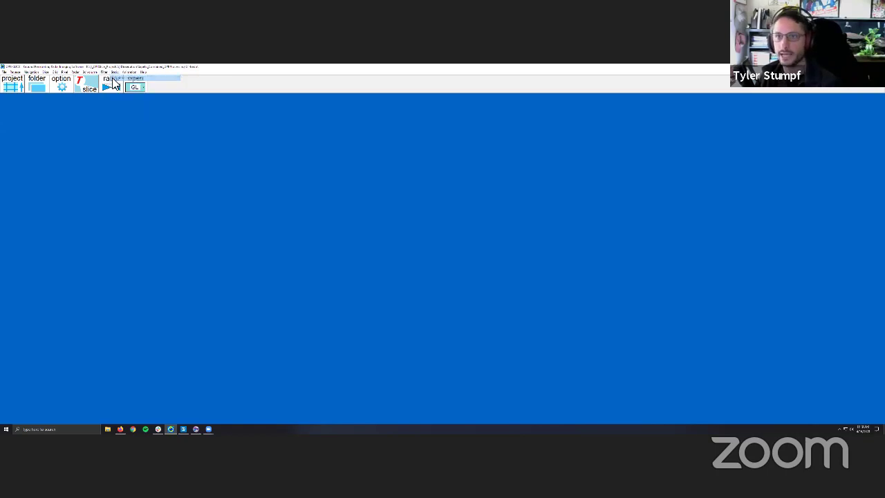
click(431, 88)
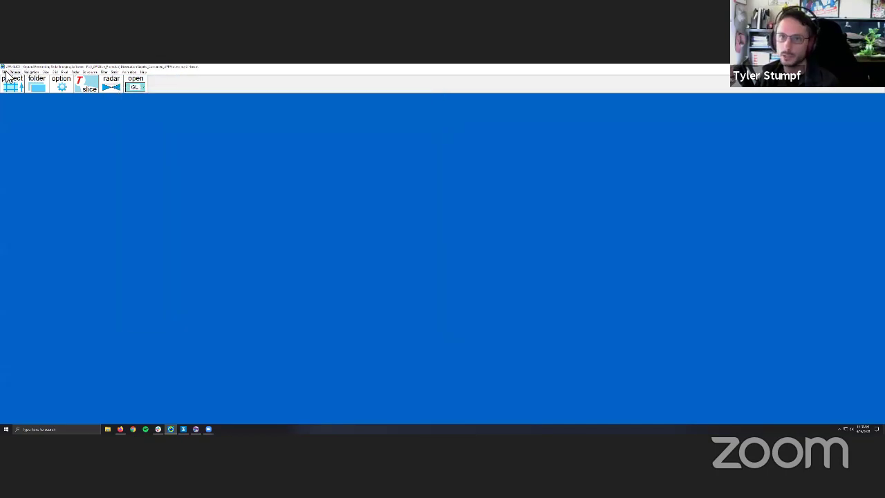
Step: Show infobak.dat in the info-file editor moved to the left, beside the radar filtering window
click(4, 72)
click(18, 97)
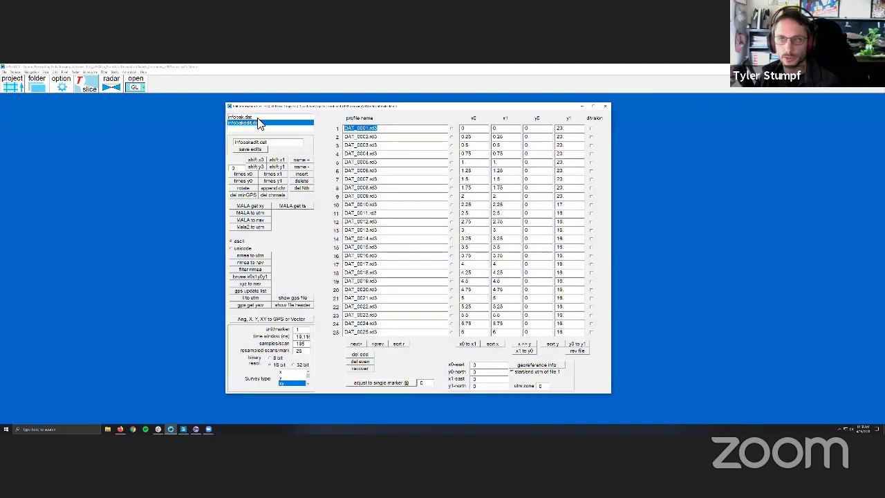
click(258, 119)
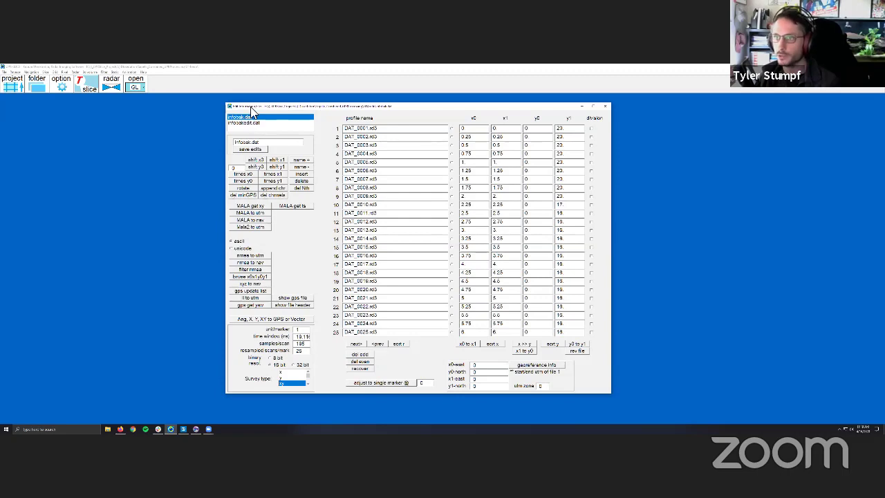
drag(254, 105, 106, 103)
click(107, 81)
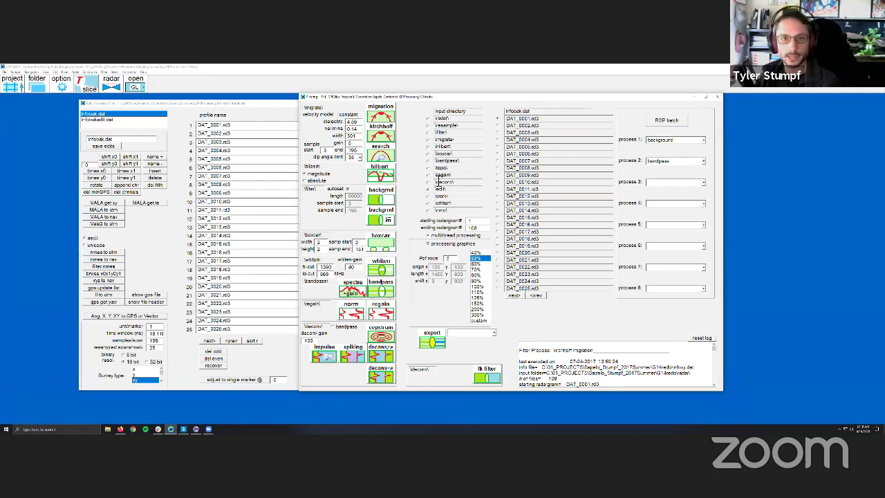
Step: Switch to infobakedit.dat and mark a point in the DAT_0001 hyperbola search
click(380, 155)
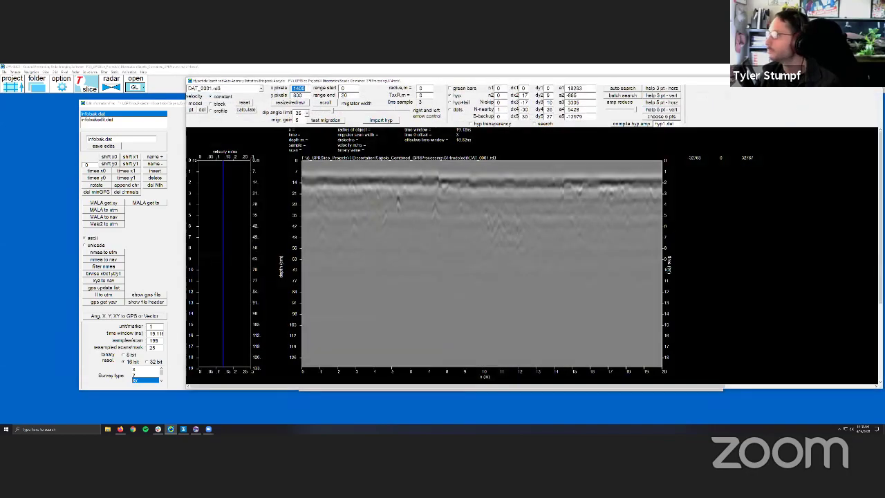
click(549, 153)
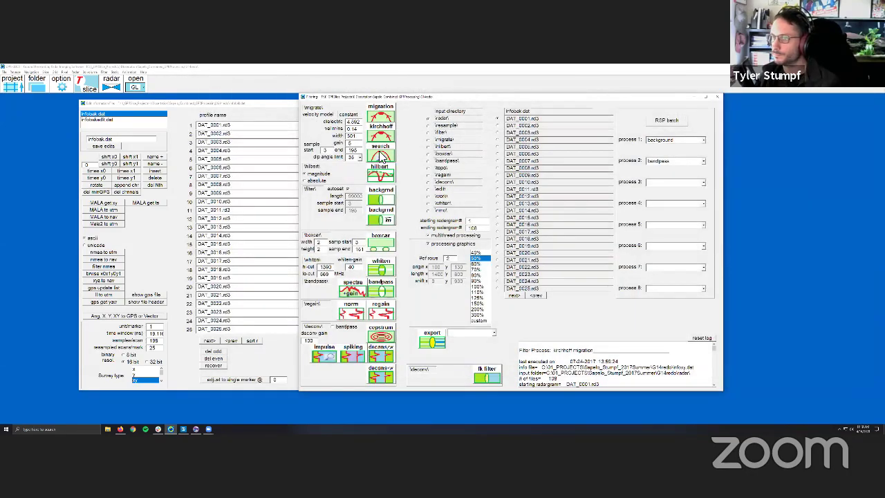
click(133, 120)
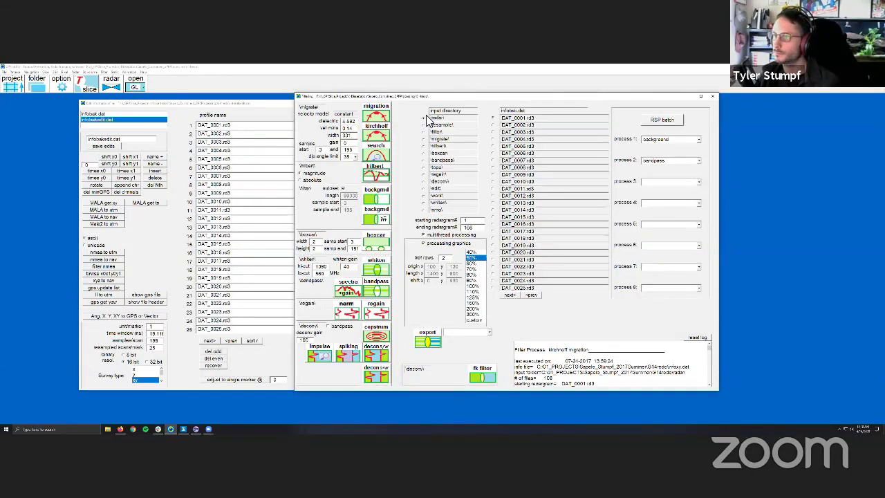
click(548, 188)
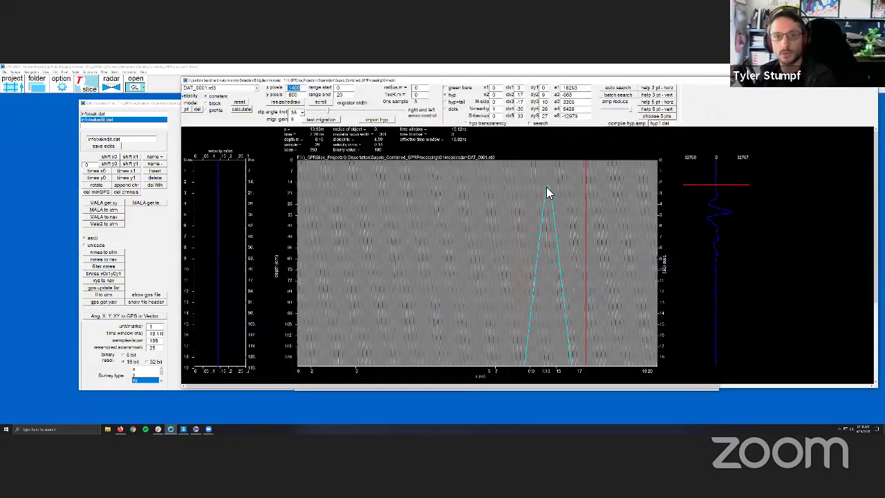
click(547, 186)
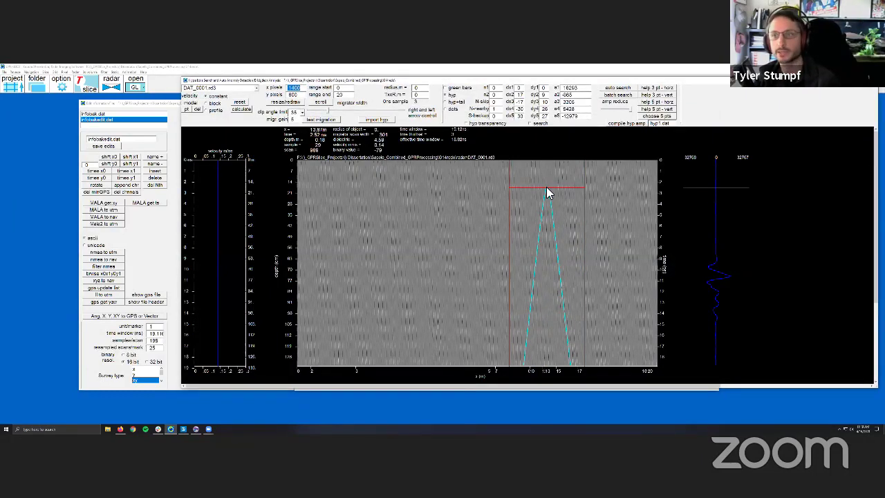
Step: Check the profile table, switch to infobak.dat, and fit a hyperbola to the shallow reflection
click(149, 190)
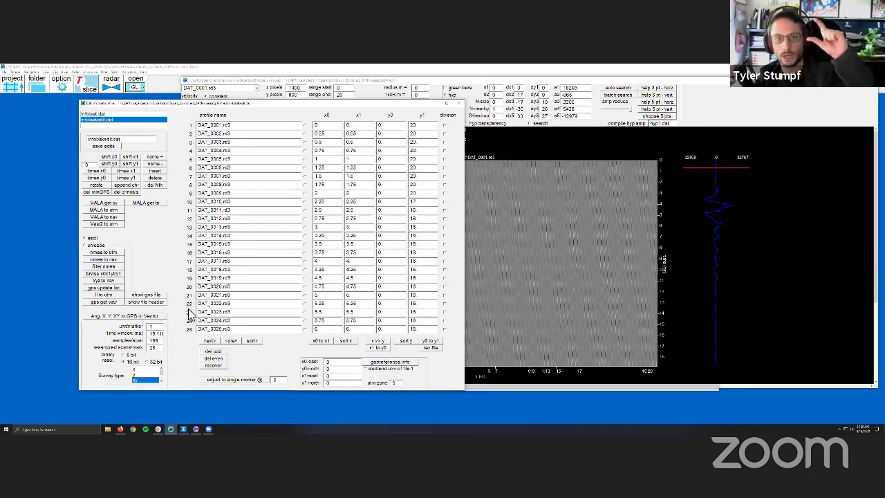
click(652, 83)
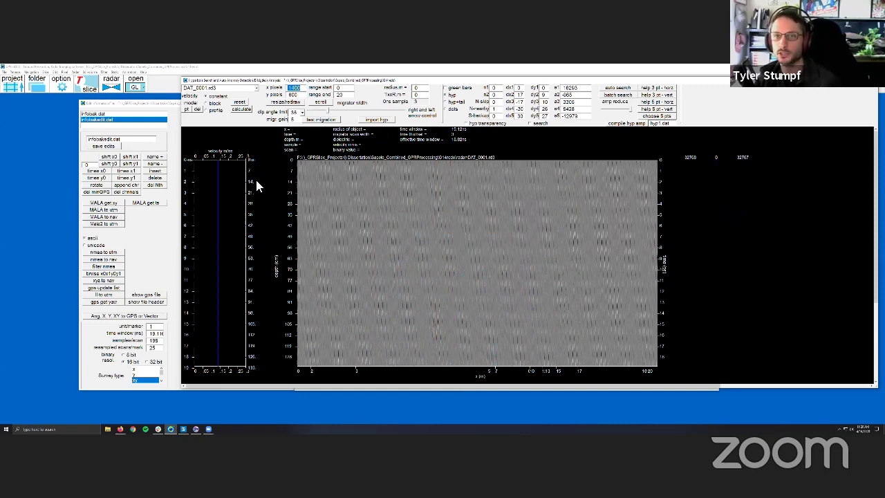
click(110, 114)
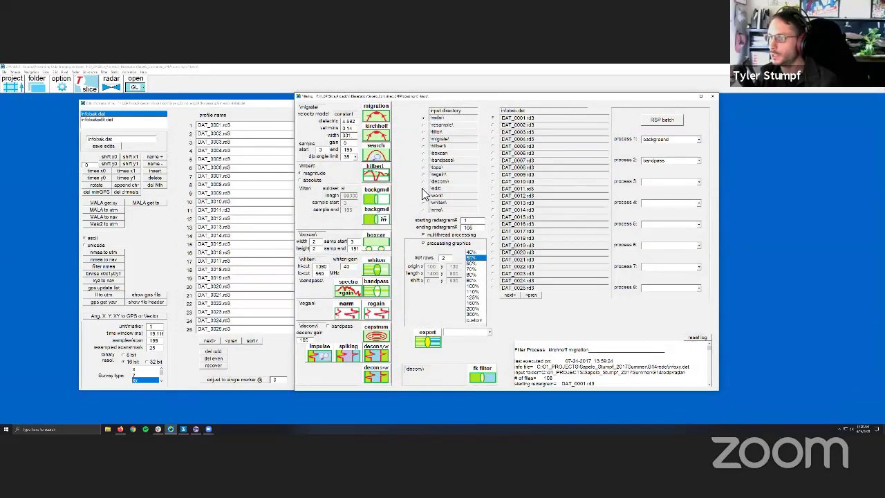
click(385, 172)
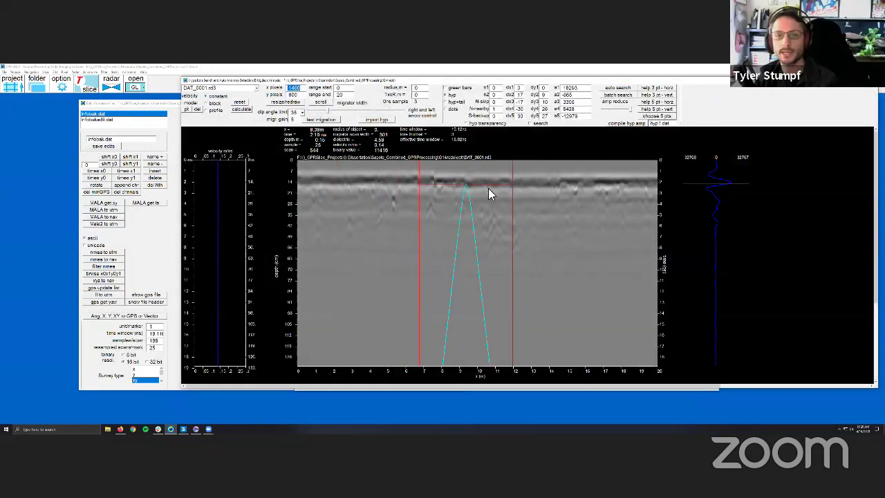
click(479, 256)
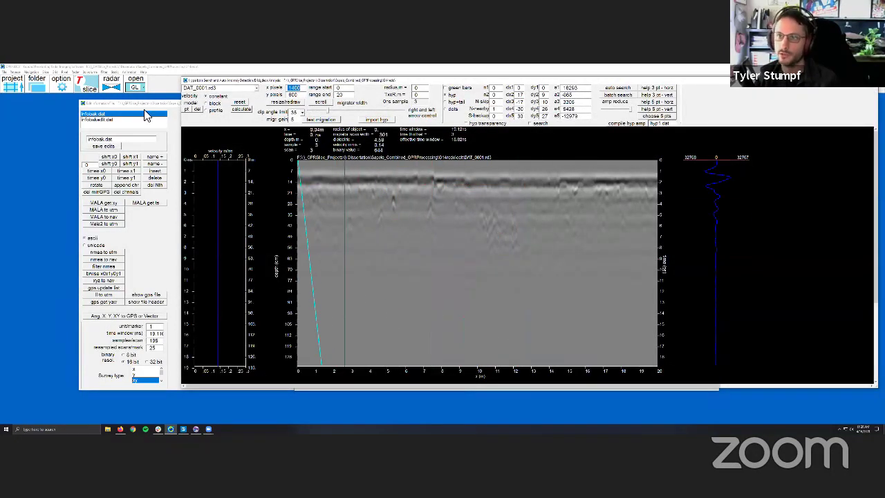
Step: Fit the hyperbola near DAT_0001's right end (dielectric 4.592) and close the search view
double_click(108, 121)
click(400, 124)
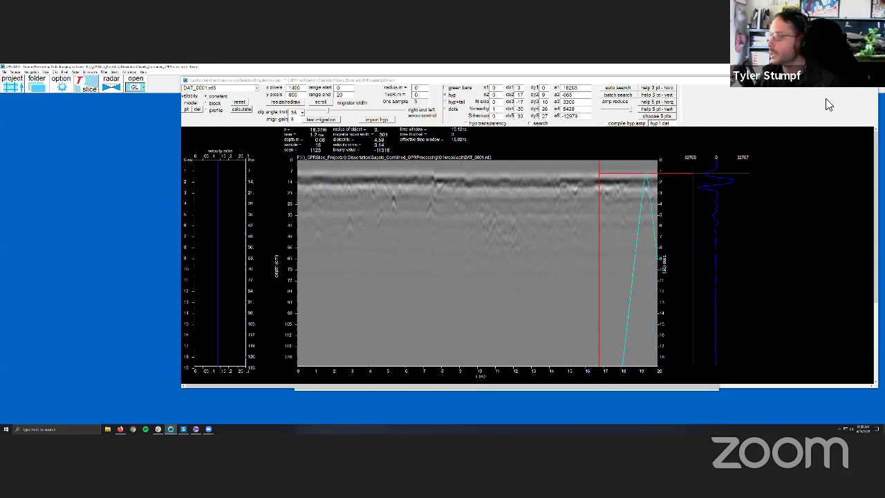
click(247, 81)
click(871, 80)
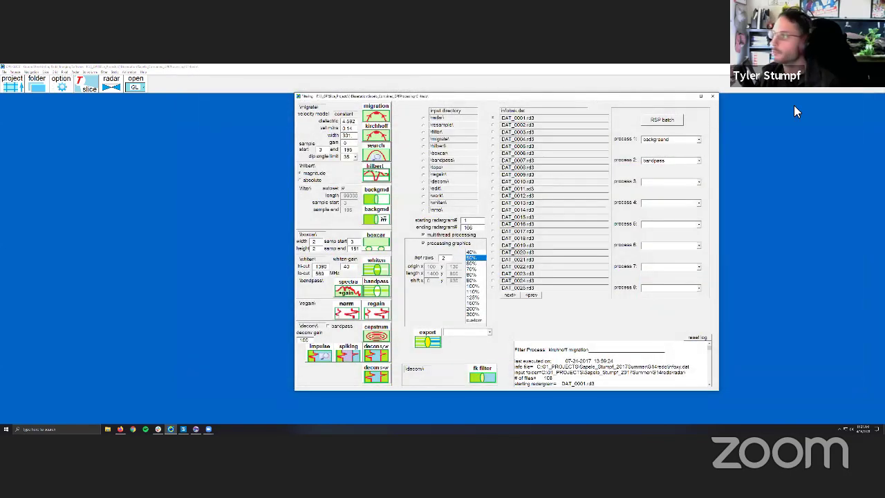
Step: Truncate the samples of all radargrams using the \radar\ folder as input
click(713, 96)
click(74, 72)
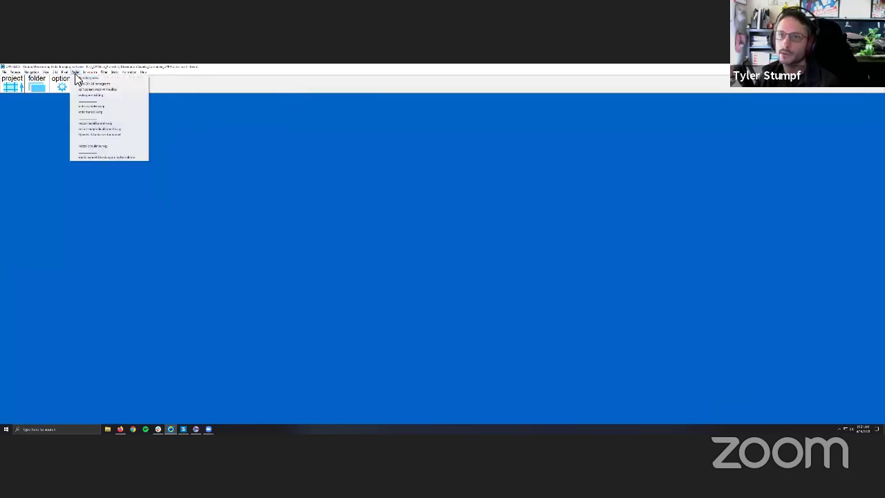
click(90, 95)
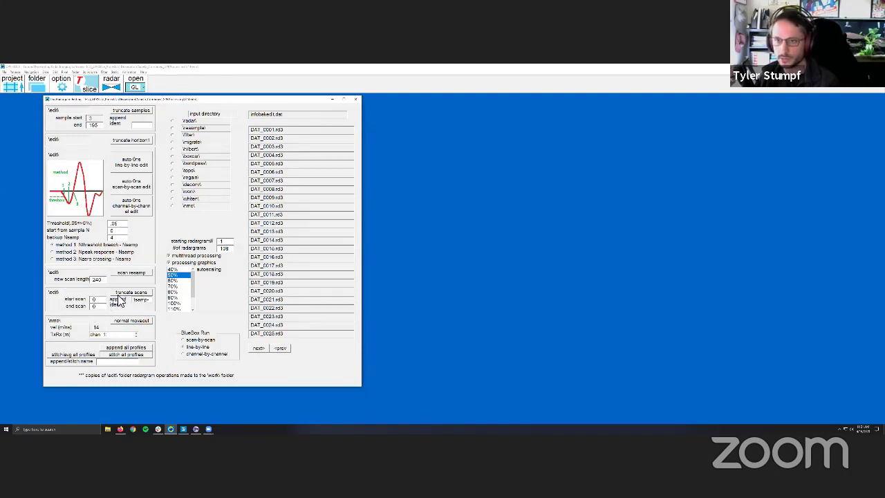
click(137, 114)
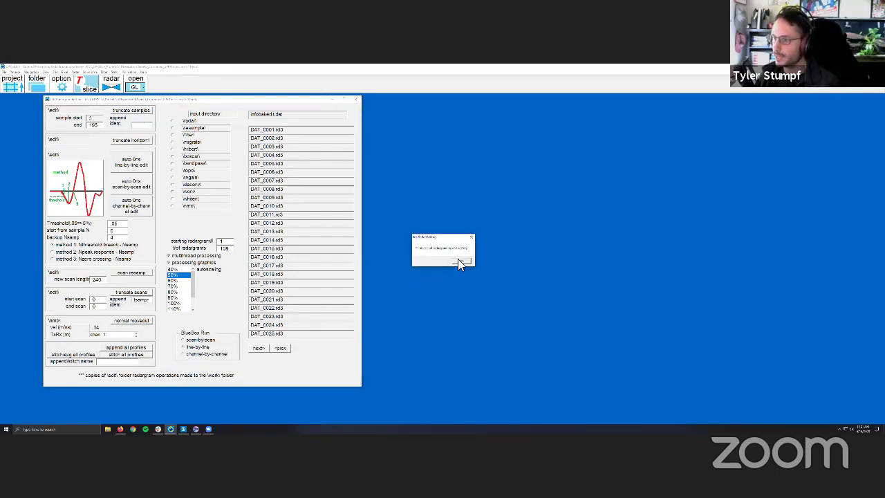
click(461, 262)
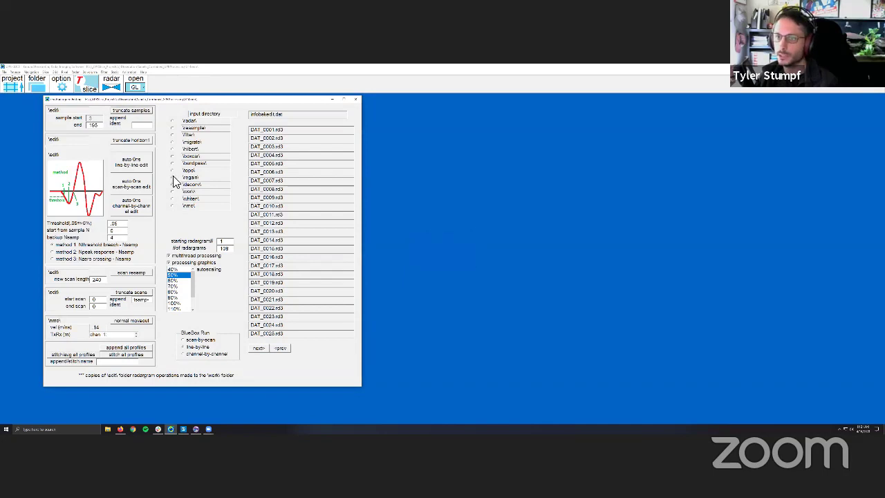
click(172, 122)
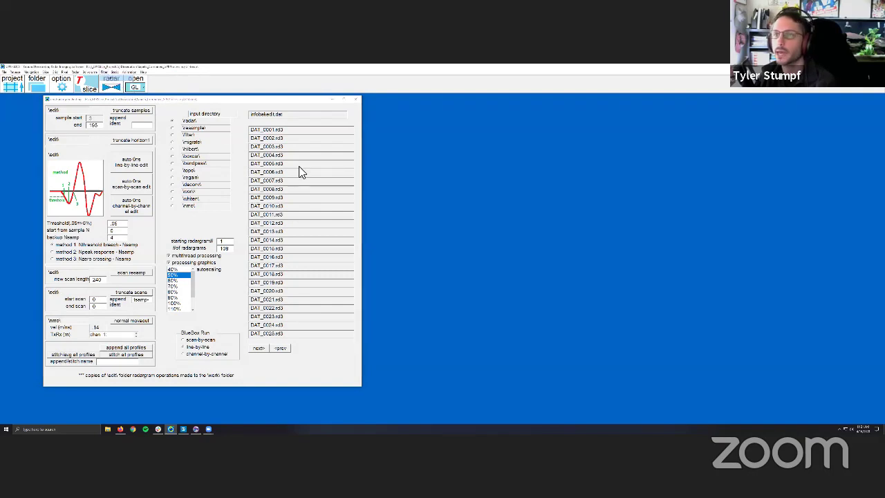
Step: Dismiss the message and close the Filtering and radargram editing windows
click(111, 81)
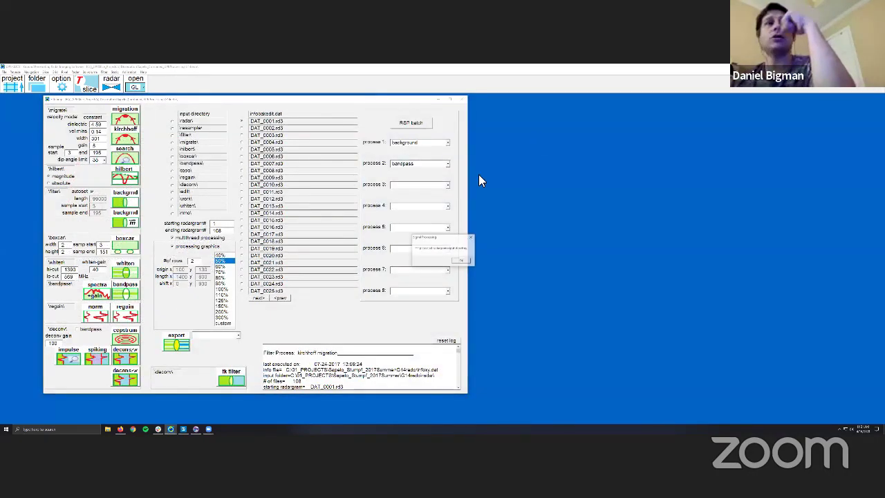
click(462, 263)
click(462, 100)
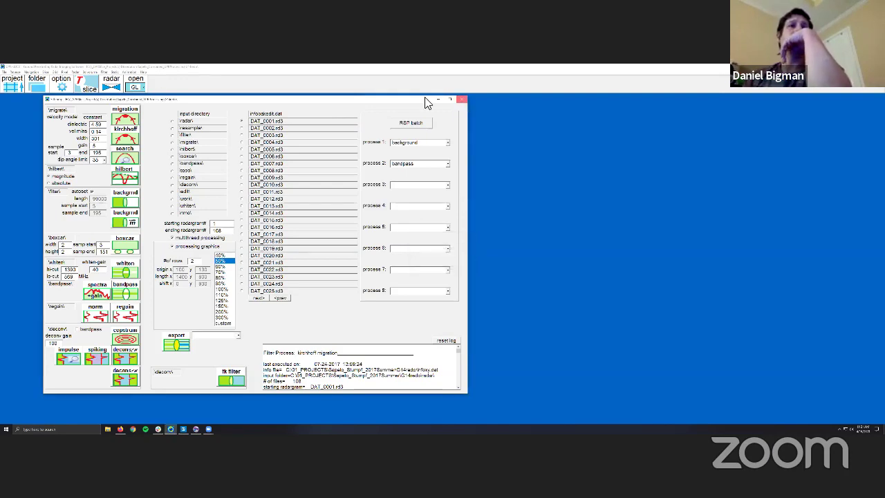
click(358, 101)
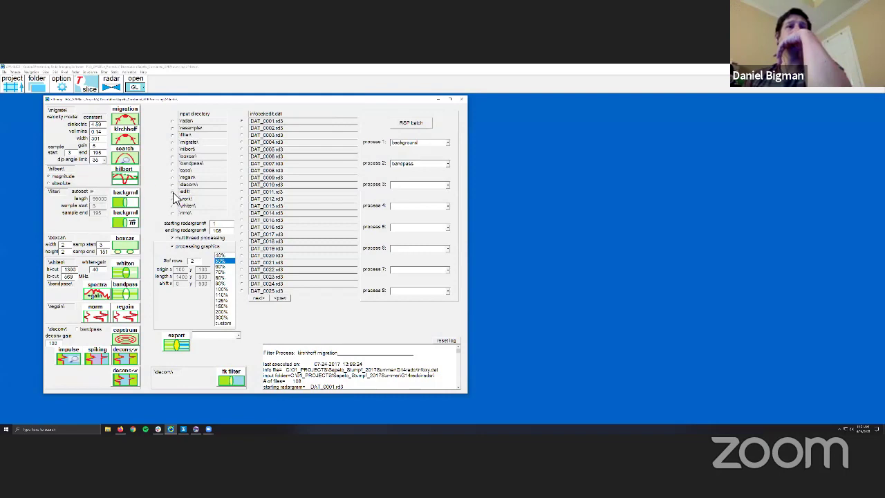
Step: View and close the DAT_0001.rd3 hyperbola search at velocity 0.14 and dielectric 4.592
click(125, 160)
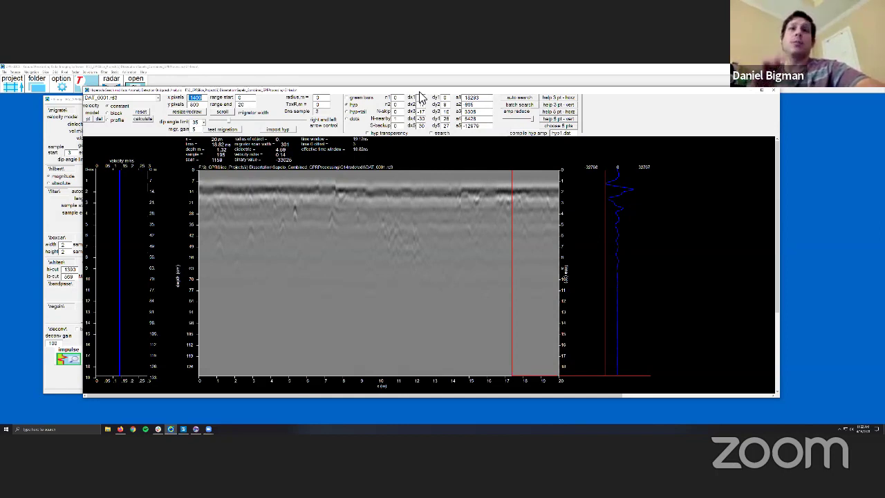
click(772, 92)
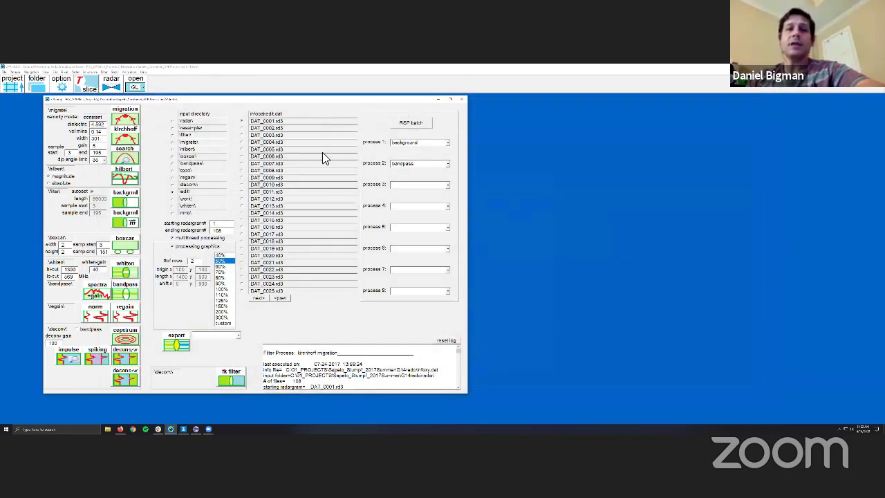
Step: Fit hyperbolas on DAT_0003.rd3 reflections to get 0.148 m/ns (dielectric ~4.09), then close the search
click(134, 158)
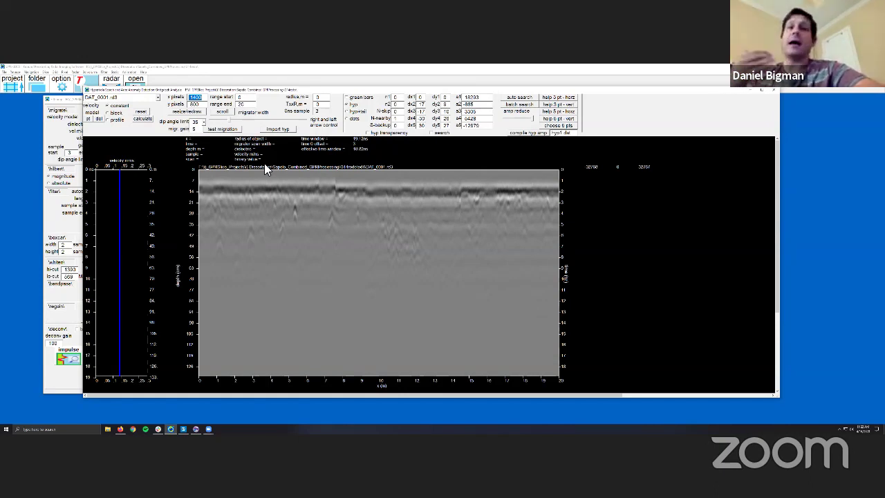
click(134, 98)
scroll(134, 99, down, 1)
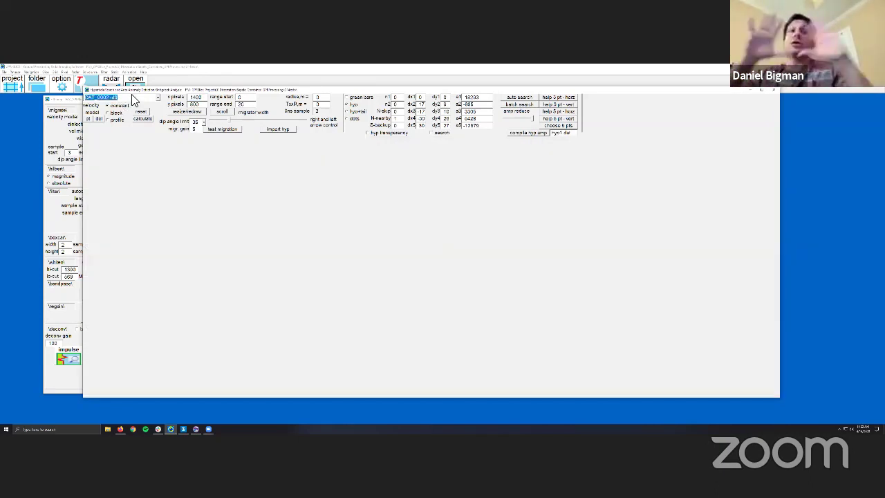
scroll(134, 99, down, 1)
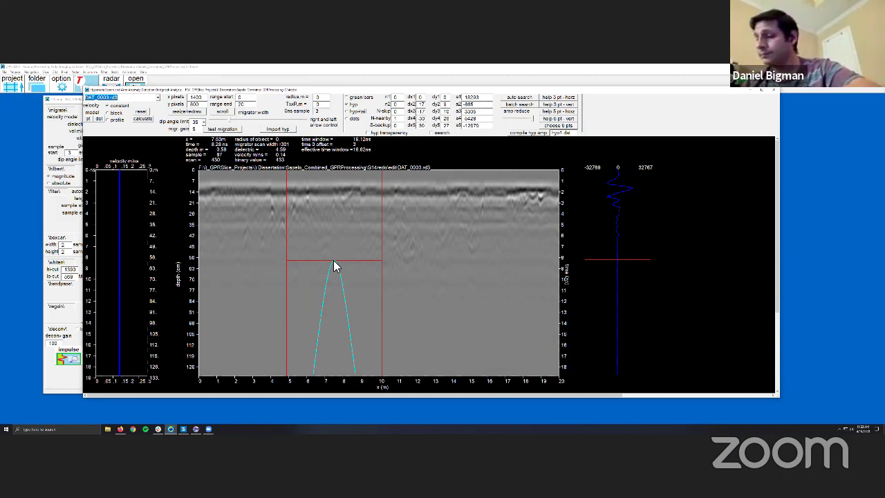
click(432, 219)
drag(432, 220, 375, 207)
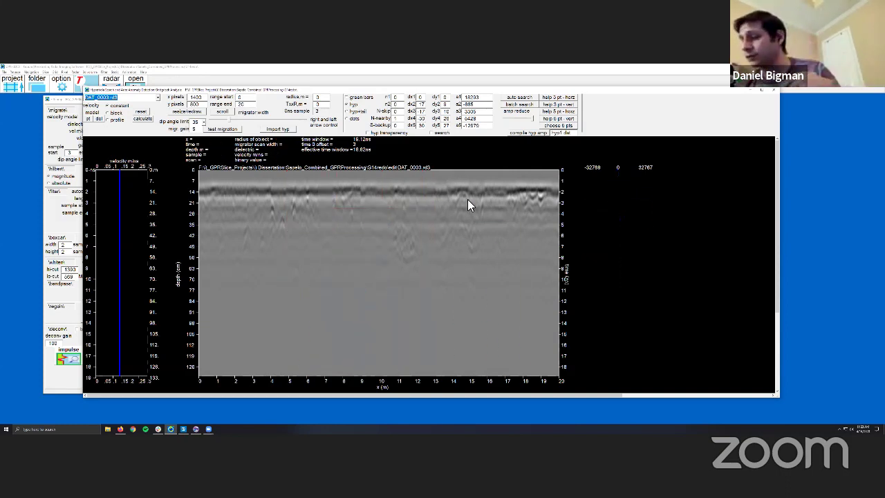
mouse_move(468, 202)
mouse_down()
mouse_move(282, 205)
mouse_move(336, 179)
mouse_up()
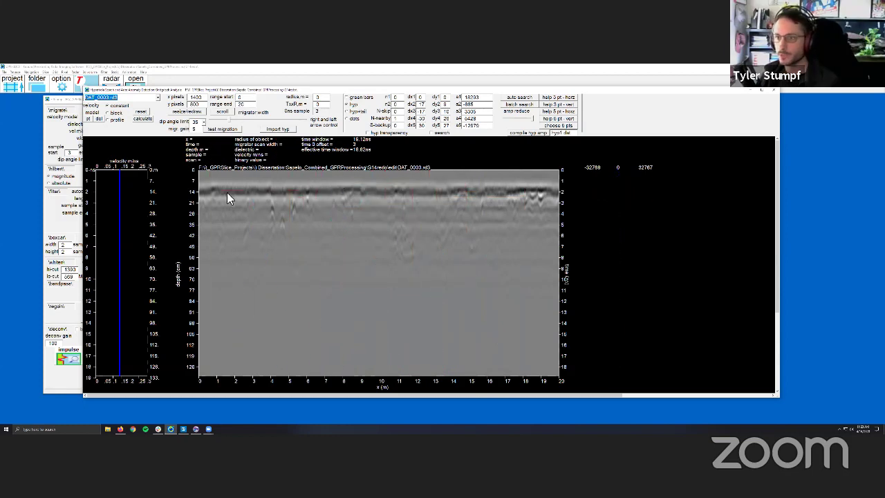
mouse_move(227, 192)
mouse_down()
mouse_move(423, 197)
mouse_move(523, 232)
mouse_move(309, 228)
mouse_move(411, 249)
mouse_move(421, 323)
mouse_move(429, 294)
mouse_up()
drag(434, 244, 785, 121)
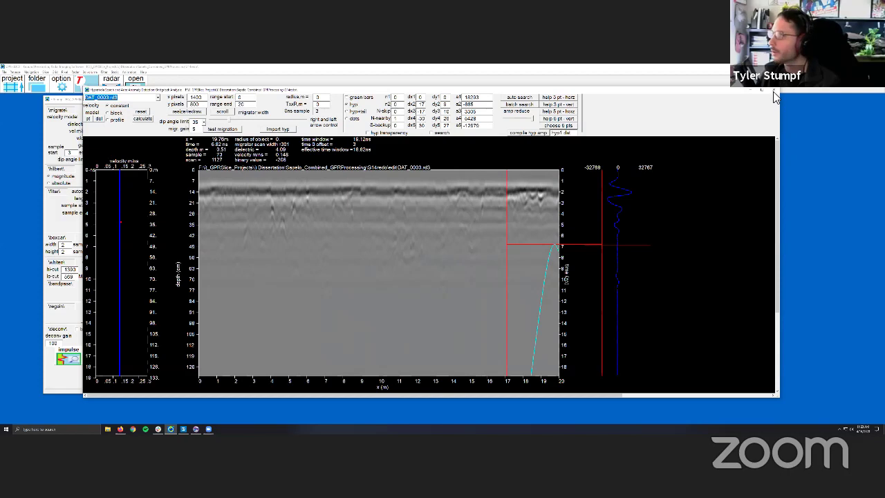
click(774, 90)
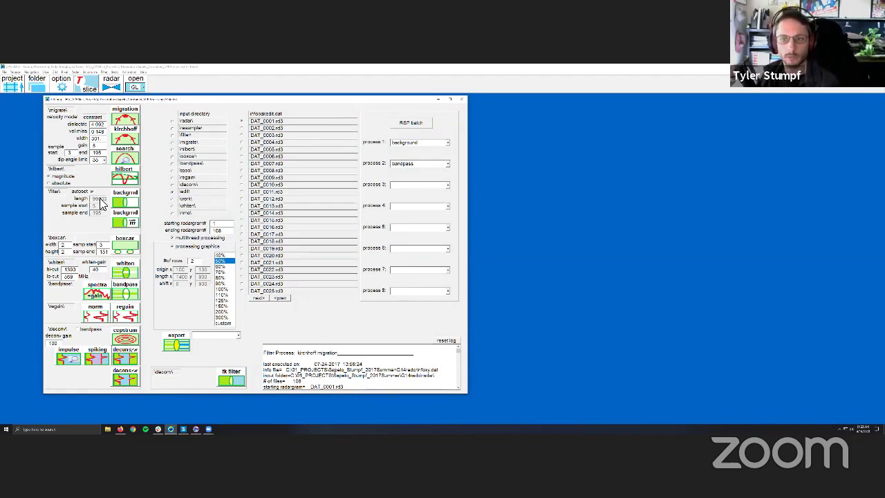
Step: Run background removal on all radargrams and place a hyperbola on filtered DAT_0001
click(126, 202)
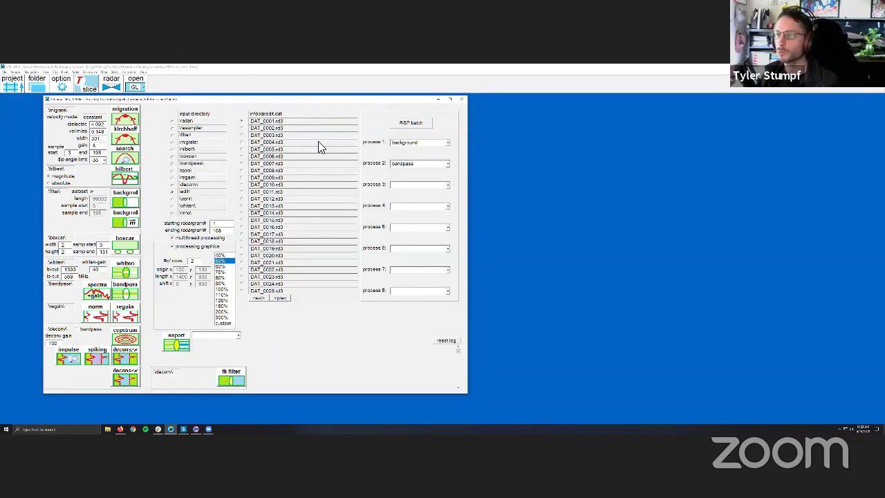
click(468, 262)
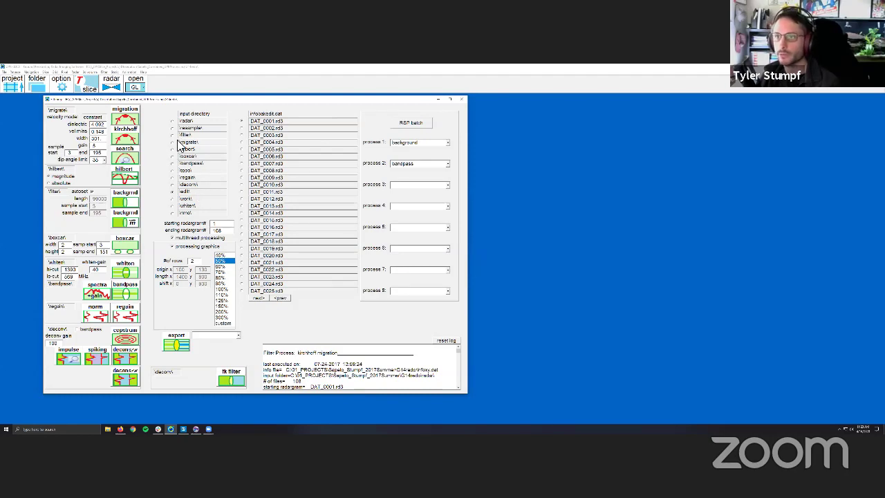
click(125, 158)
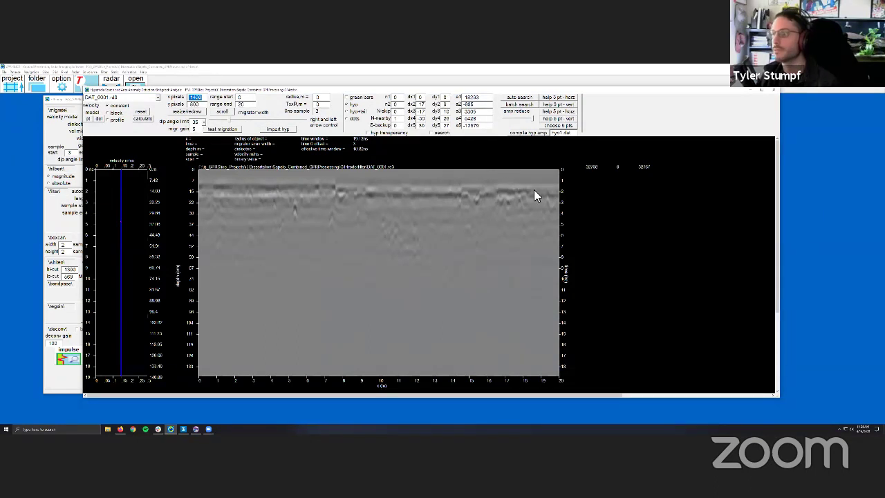
click(533, 196)
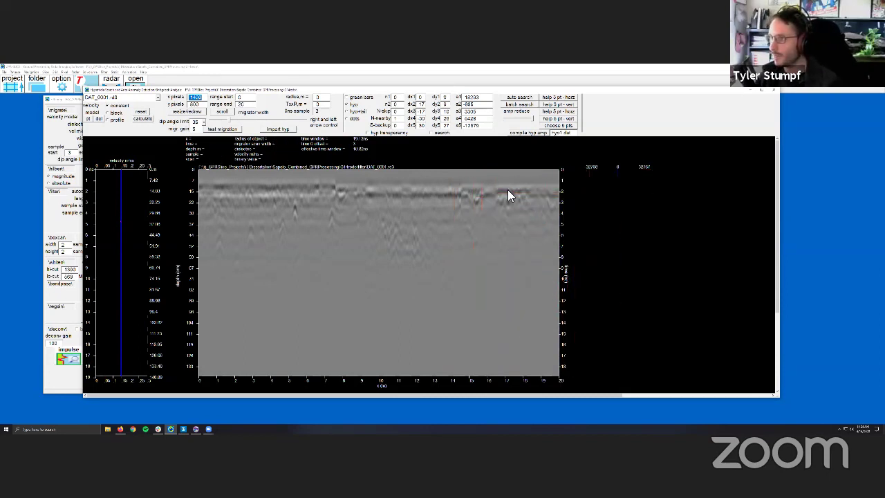
Step: Test hyperbola fits on shallow and deeper reflections at 0.148 m/ns, then close the search
click(253, 193)
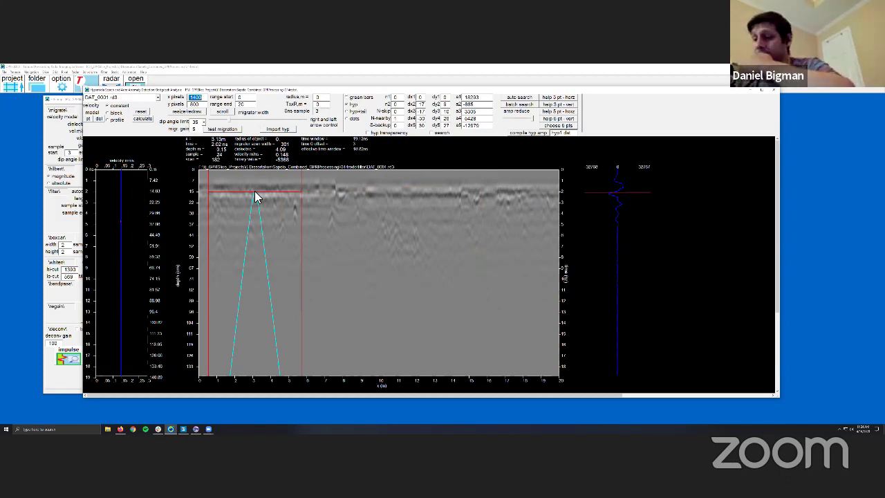
click(372, 276)
click(358, 280)
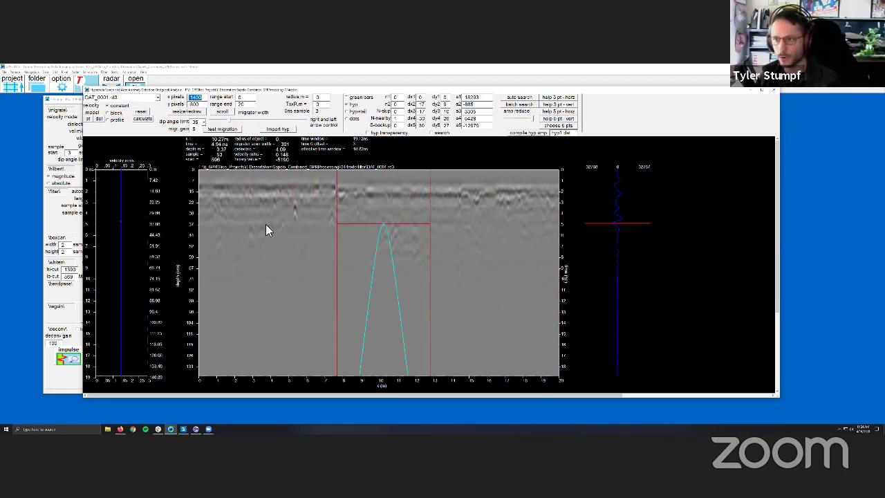
click(385, 226)
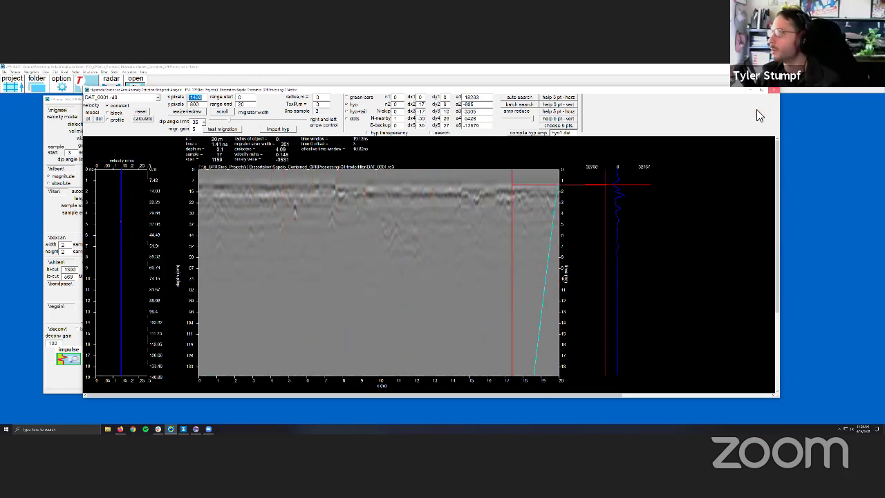
click(774, 90)
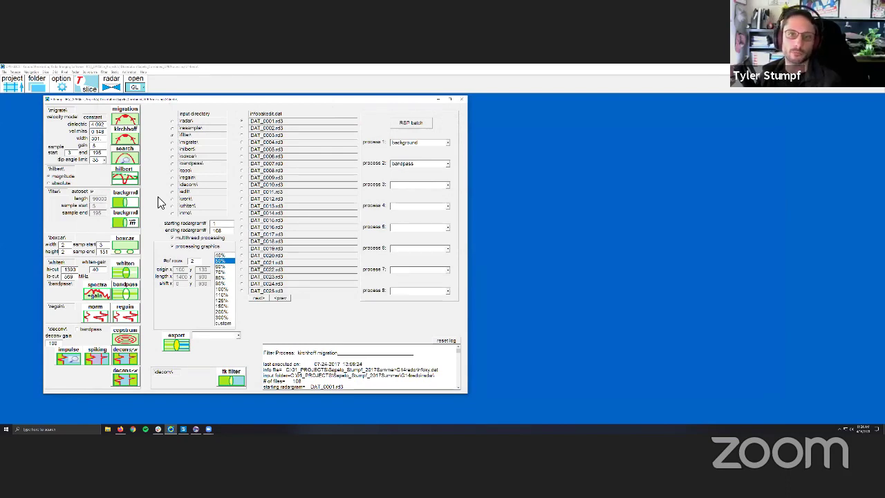
Step: Show the DAT_0001.rd3 gain preview with refreshed spectrum and trace plots
click(103, 289)
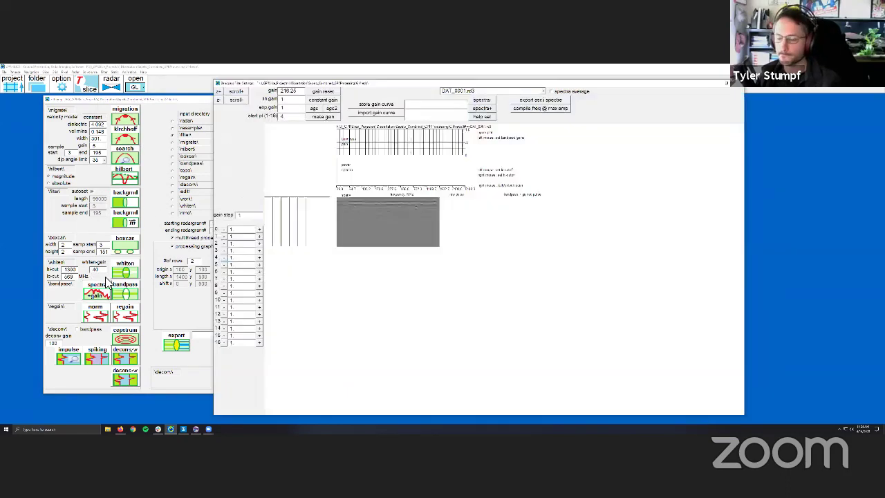
click(236, 94)
click(235, 95)
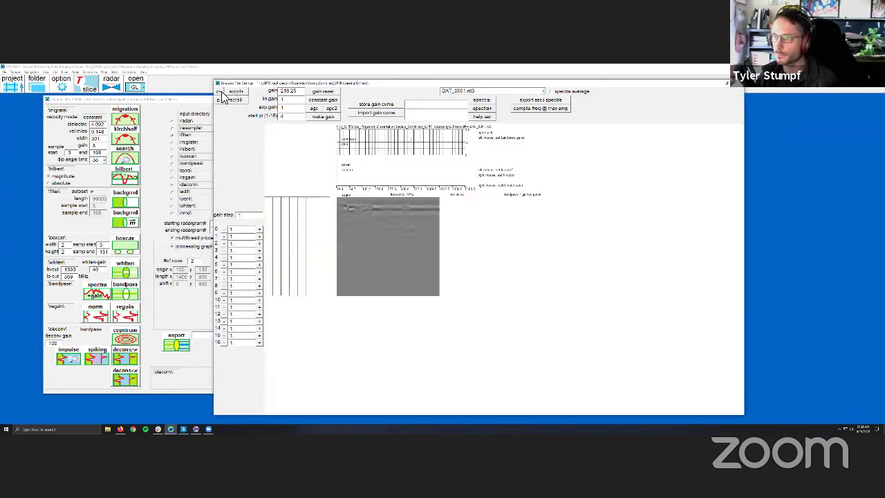
click(220, 101)
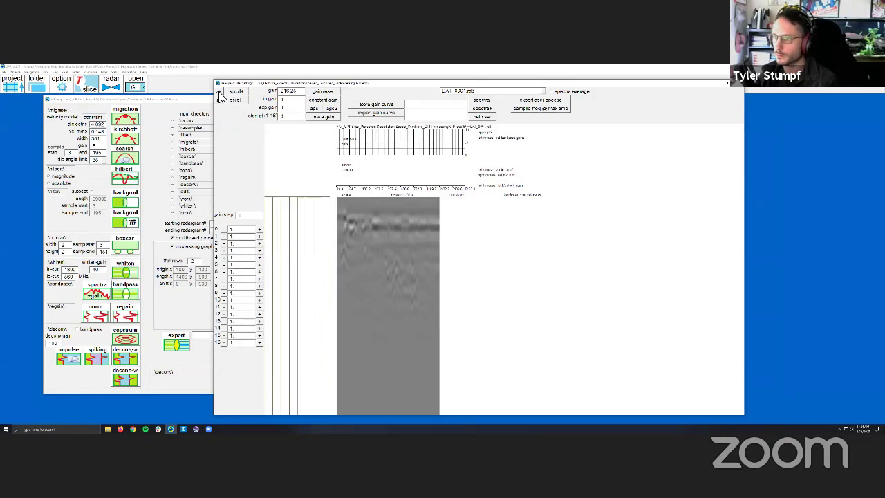
click(220, 100)
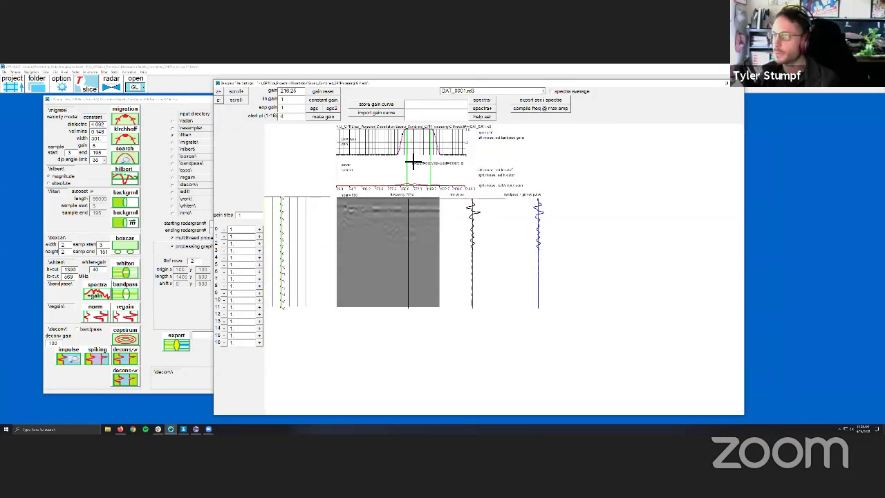
click(413, 164)
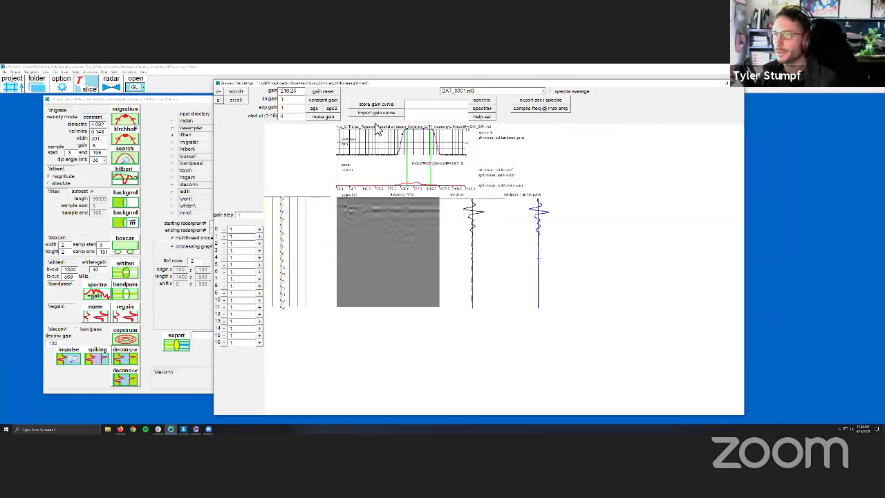
Step: Apply agc and agc2 gain to DAT_0001.rd3 and dismiss the completion message
click(312, 110)
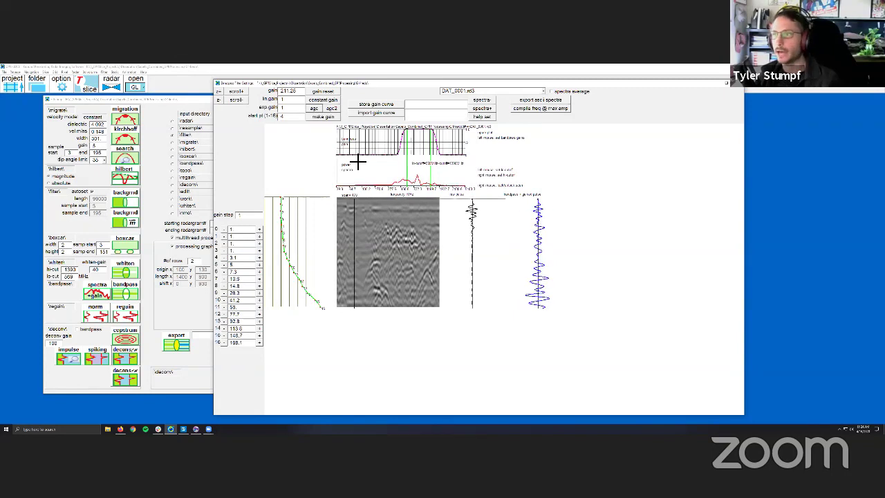
click(335, 110)
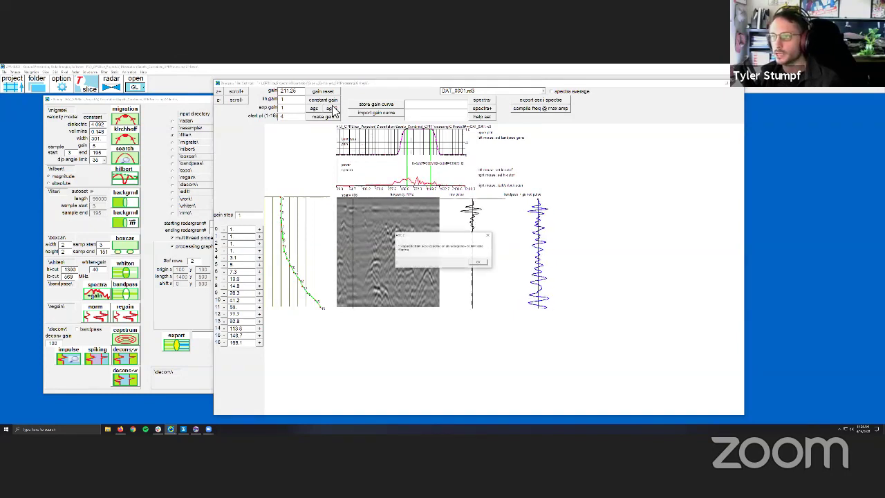
click(479, 262)
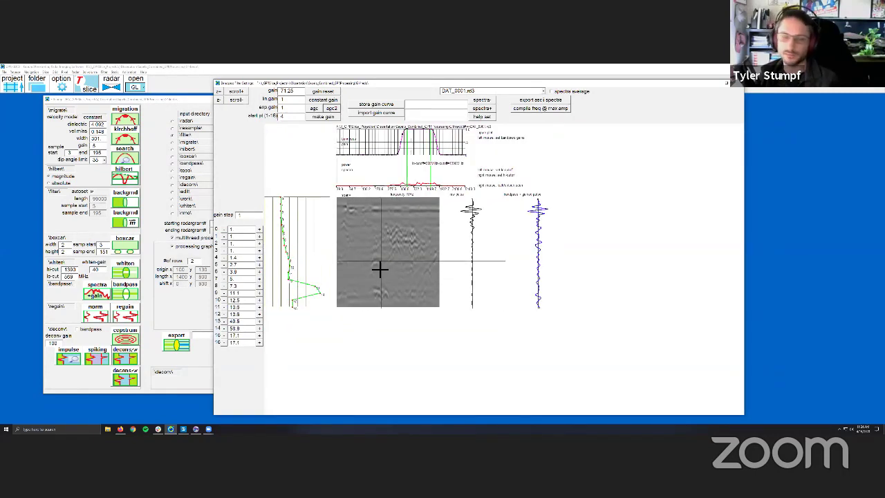
Step: Reapply AGC, review DAT_0002.rd3's refreshed spectra, and close the spectra window
click(316, 109)
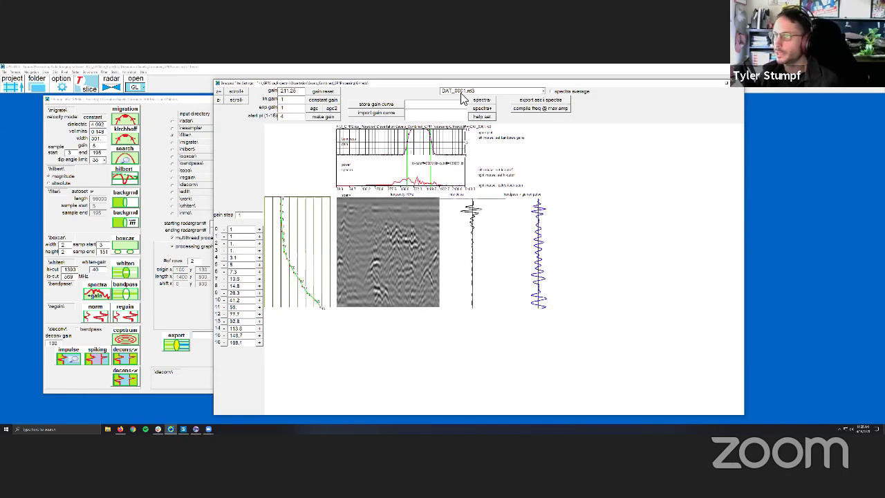
key(Down)
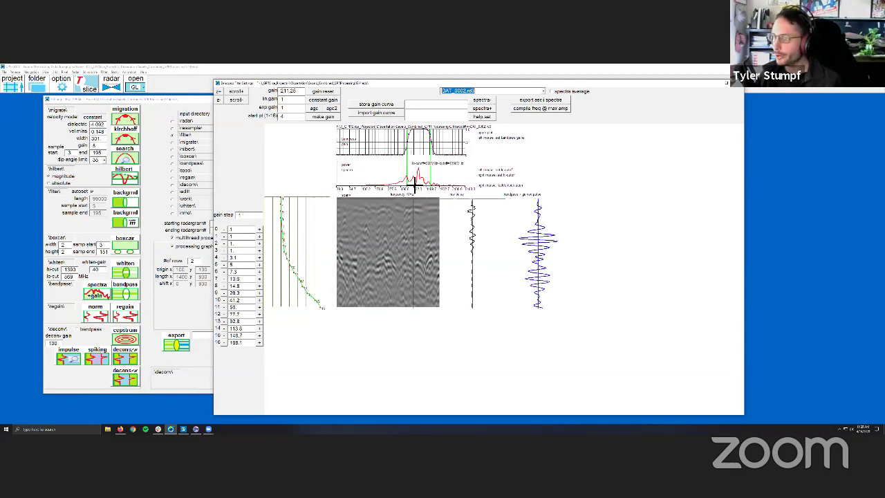
click(416, 186)
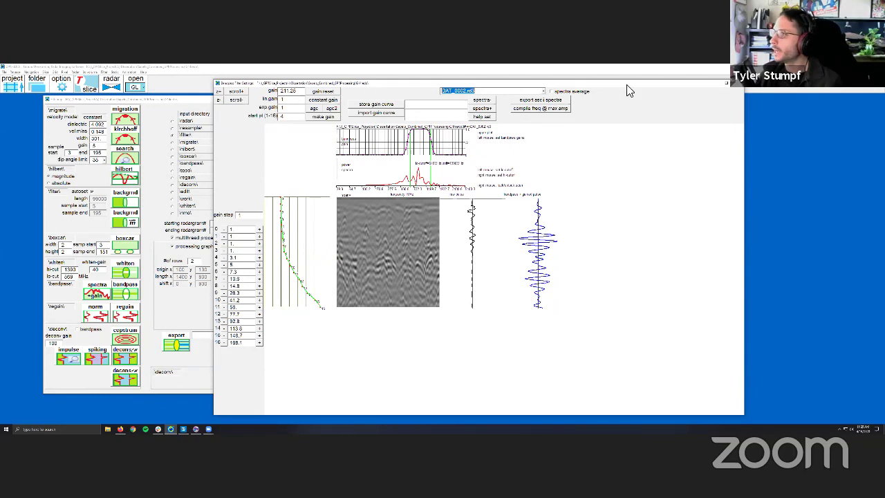
click(705, 98)
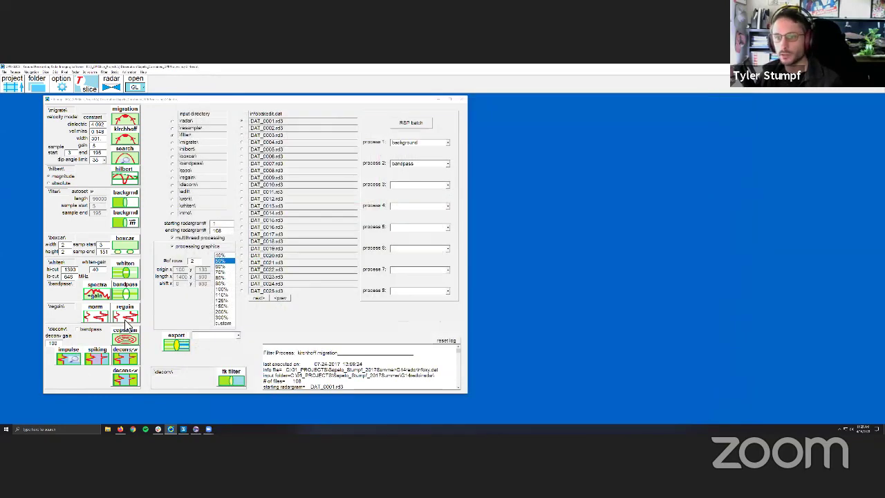
Step: Bandpass-filter all 108 radargrams (1303 and 649 MHz cutoffs) and open hyperbola search on filtered DAT_0001
click(127, 294)
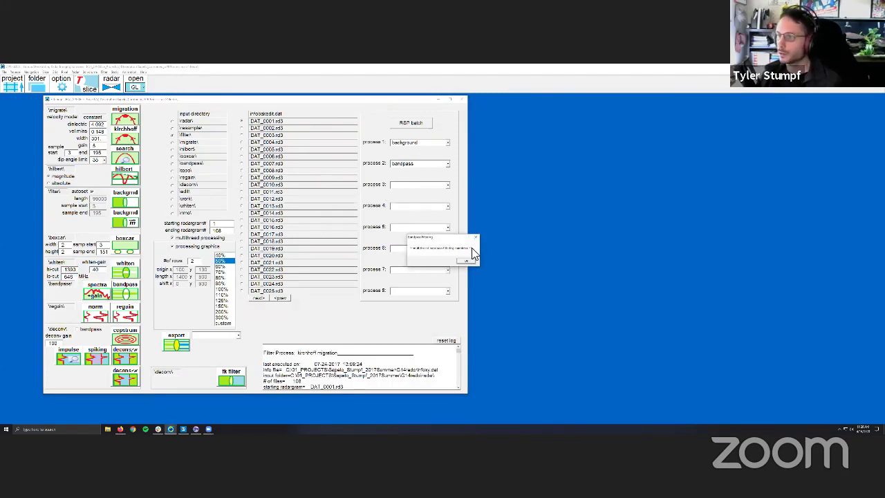
click(466, 260)
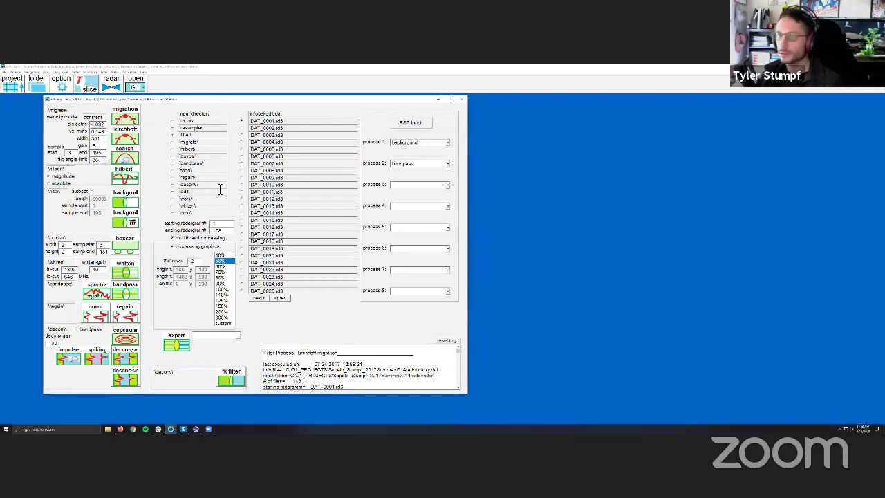
click(126, 158)
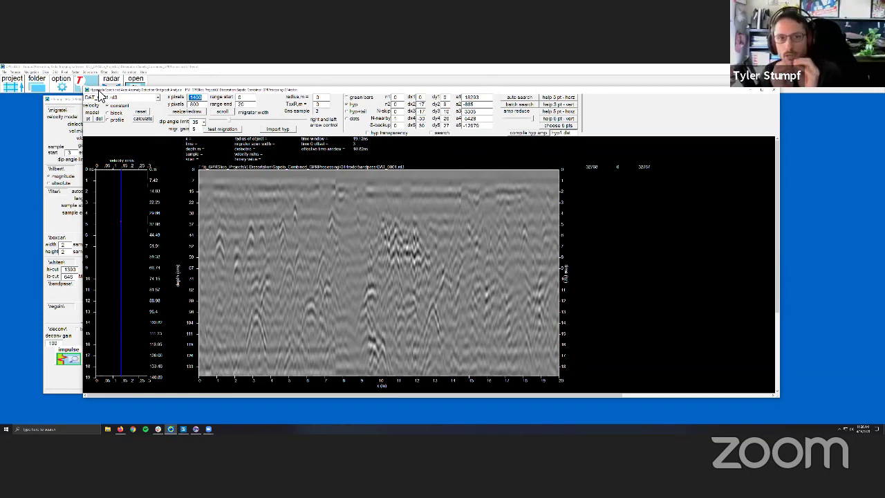
Step: Step through the bandpassed radargrams DAT_0002, DAT_0003, DAT_0005 and DAT_0006, then close the hyperbola view
click(99, 98)
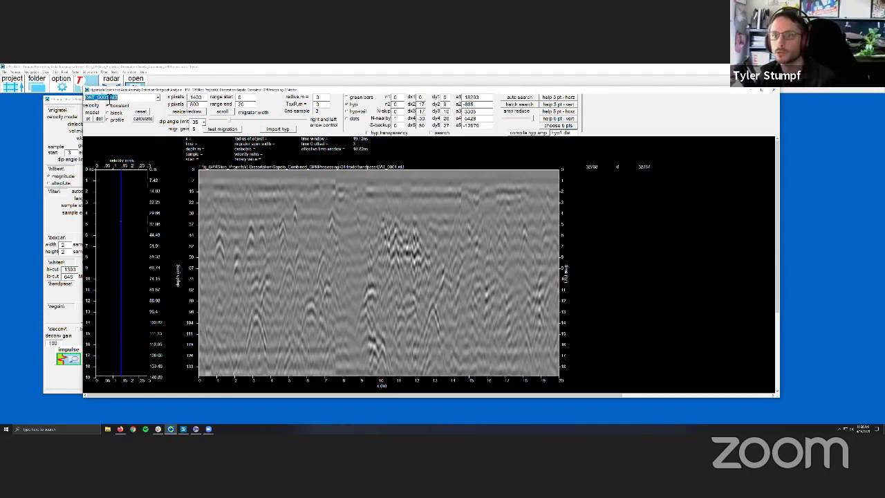
key(Down)
key(Down)
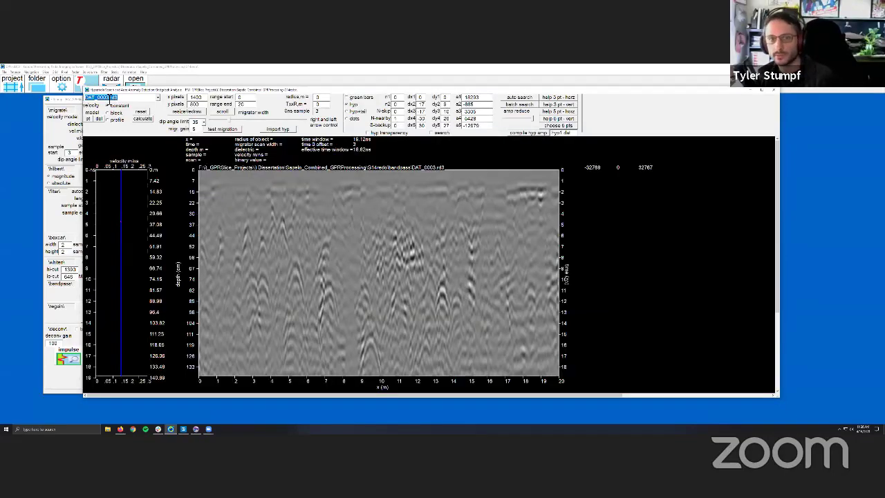
key(Down)
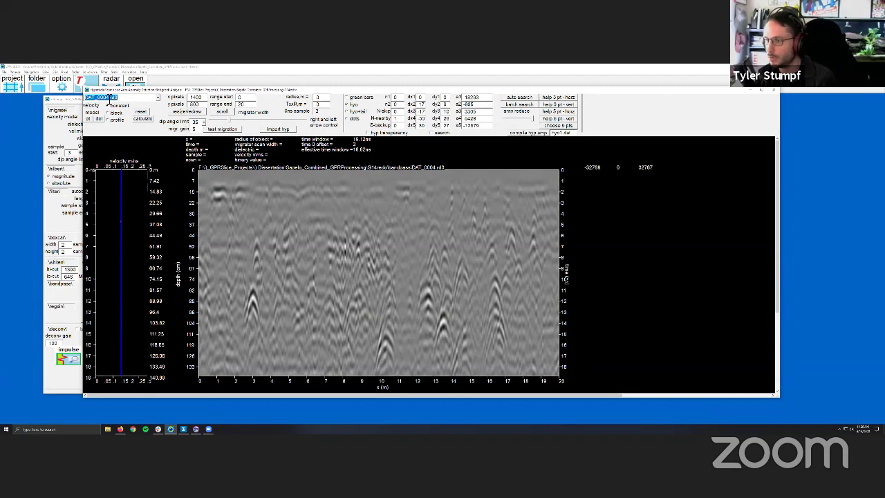
key(Down)
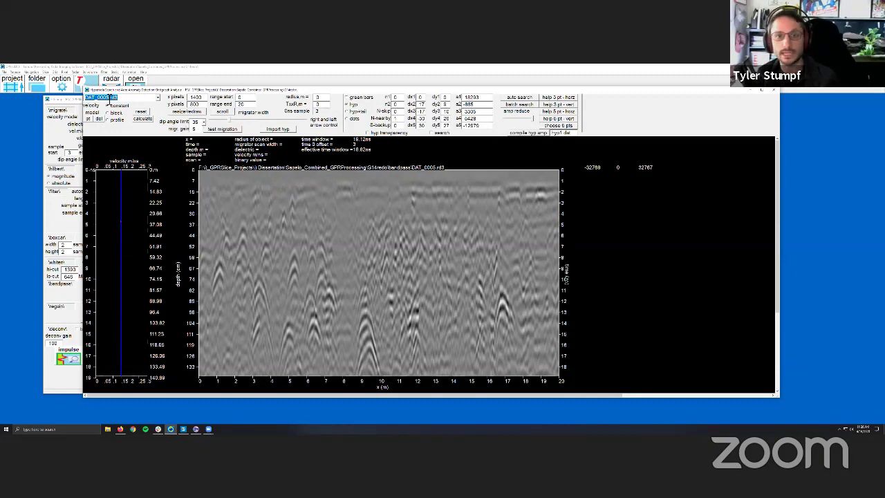
key(Down)
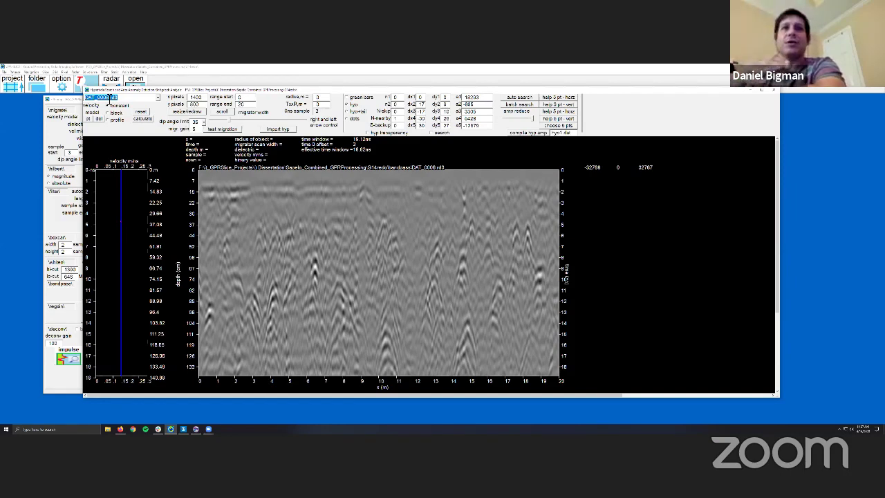
click(773, 92)
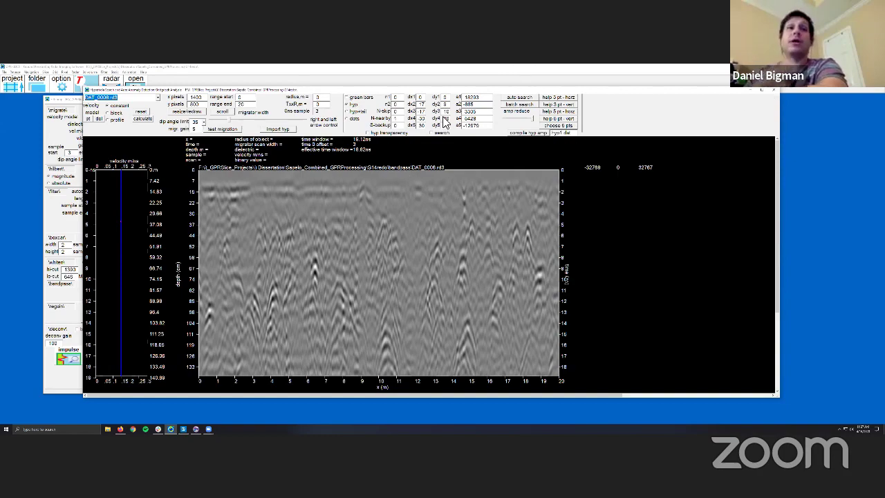
Step: Close the batch window and open the slice/resample settings, nudging the dialog up and left
click(462, 101)
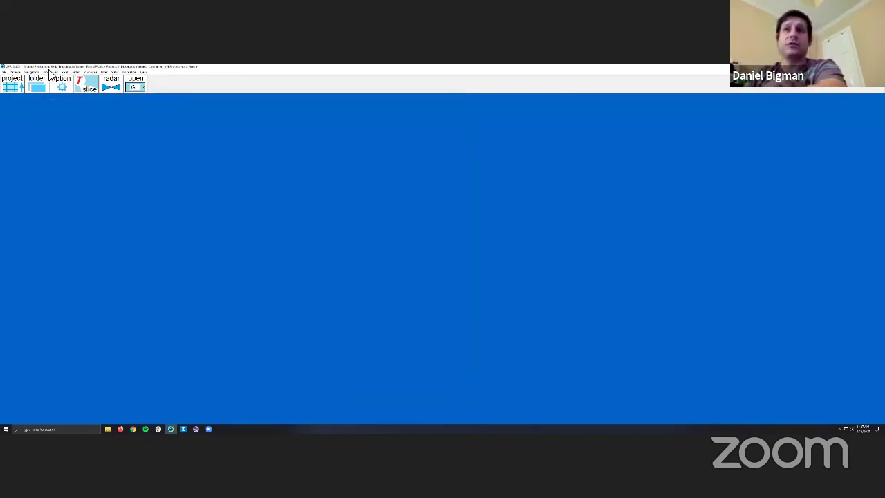
click(61, 77)
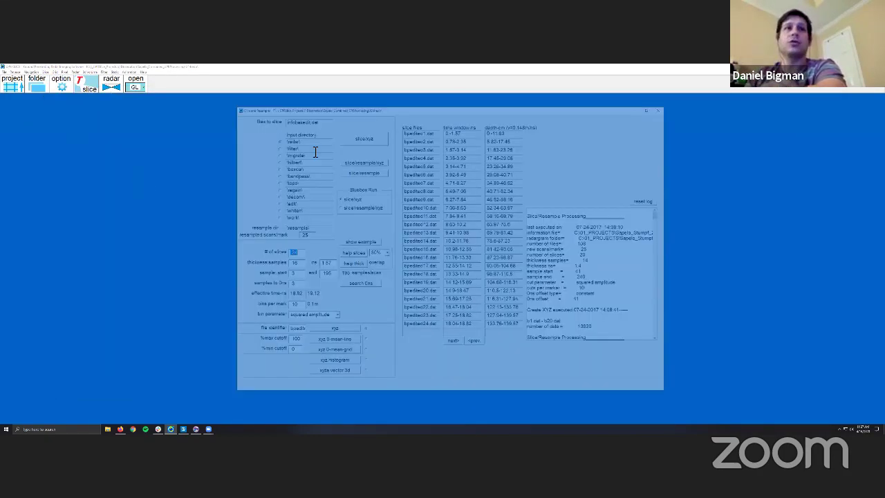
drag(348, 112, 343, 109)
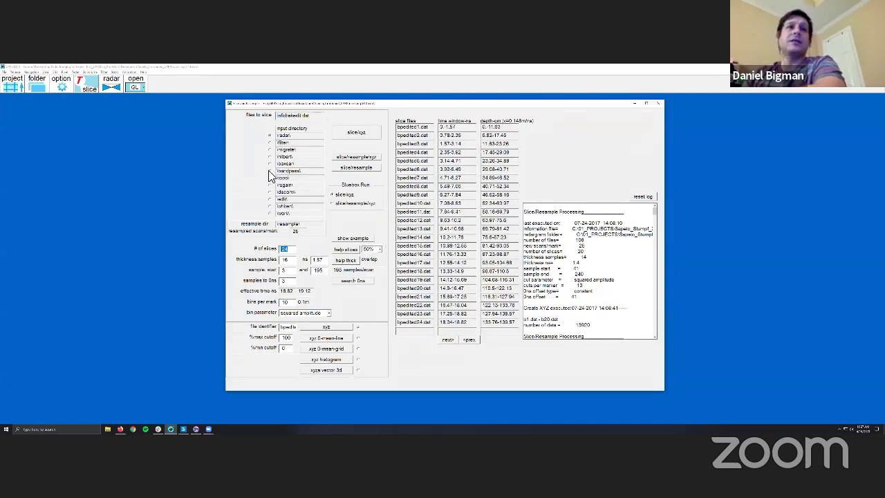
Step: Reopen the Filter Process window in front, with background and bandpass queued
click(103, 72)
click(108, 77)
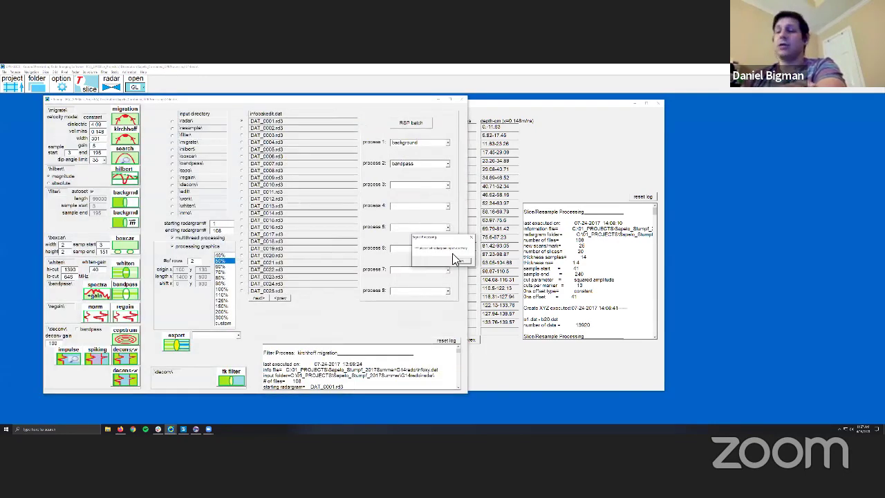
click(183, 170)
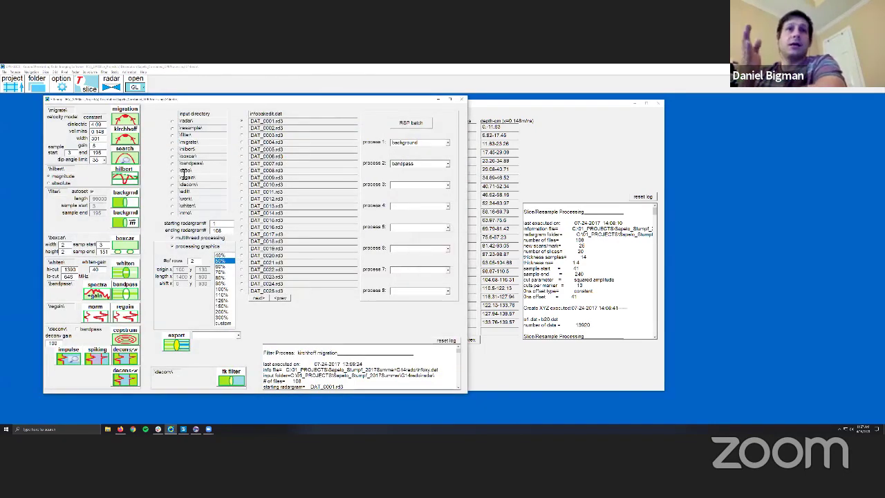
click(131, 157)
Step: Advance the migration analysis through DAT_0005 and DAT_0006 to DAT_0007, then close the window
scroll(124, 99, down, 3)
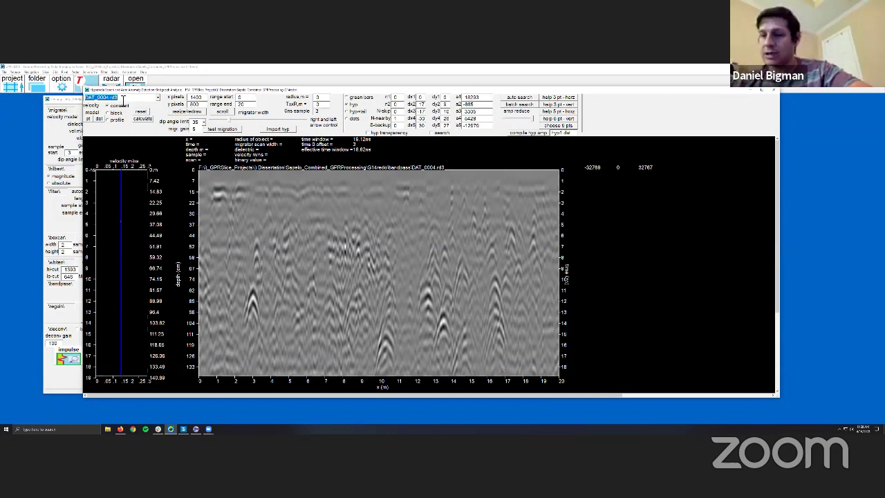
key(Down)
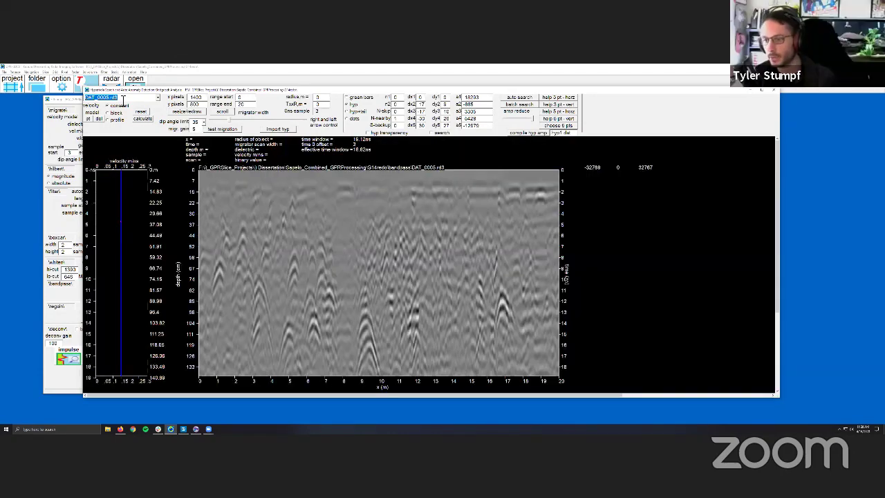
key(Down)
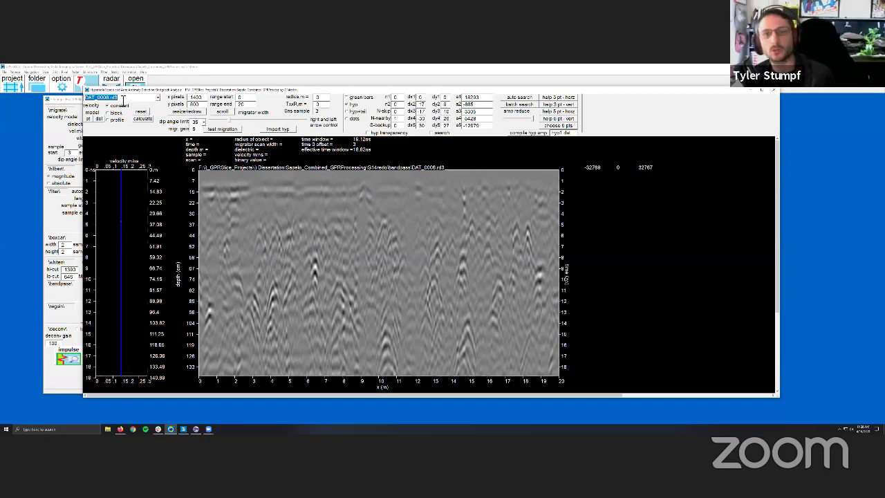
key(Down)
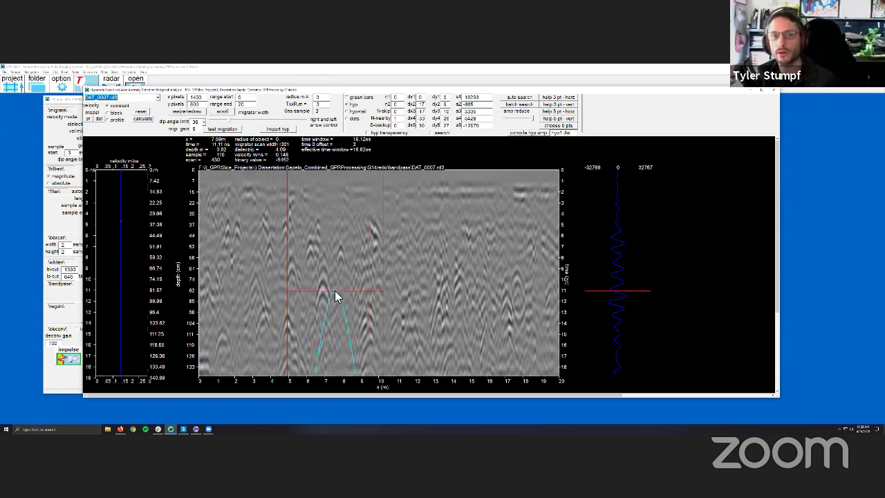
click(776, 92)
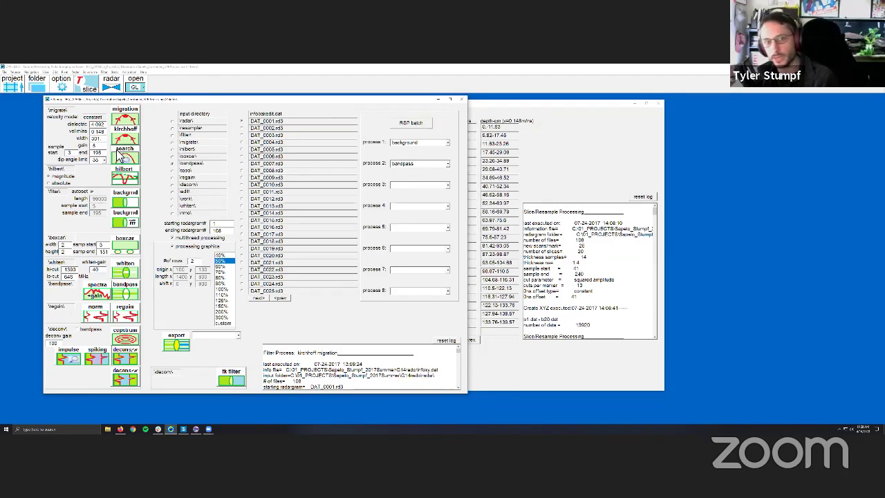
Step: Keep slice overlap at 50% and bin the bandpassed radargrams into 24 time slices
click(466, 99)
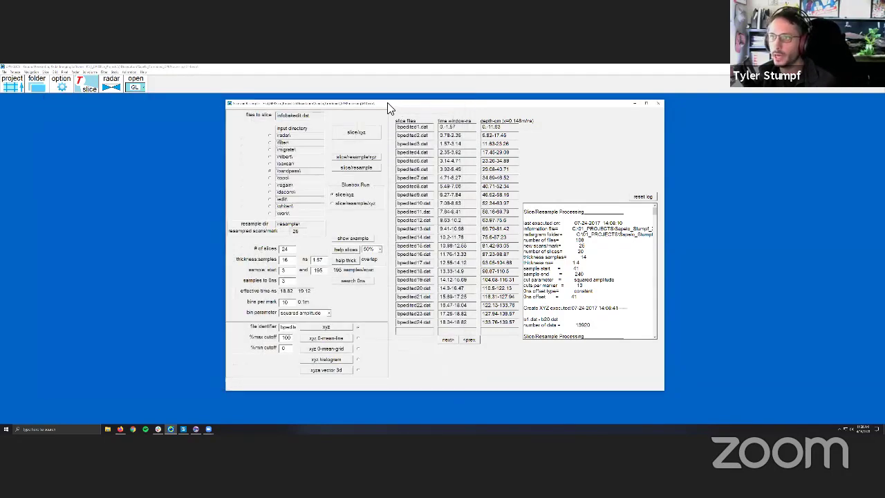
drag(390, 103, 340, 101)
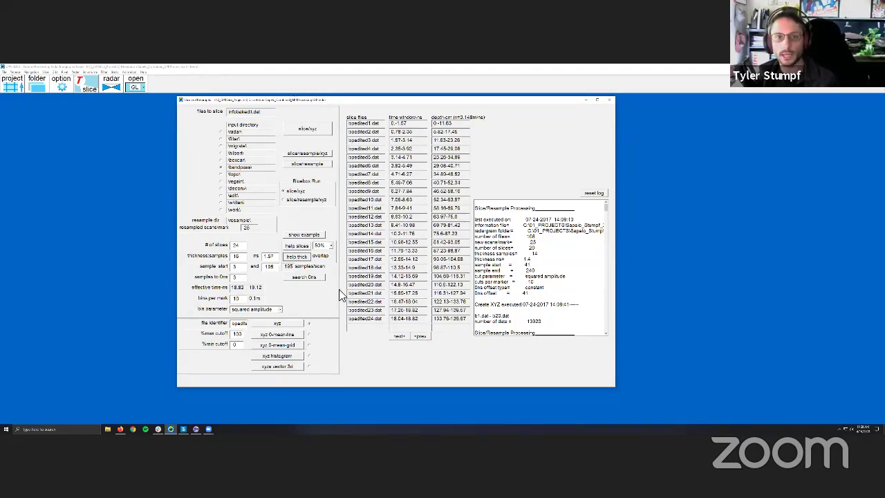
click(330, 246)
click(328, 250)
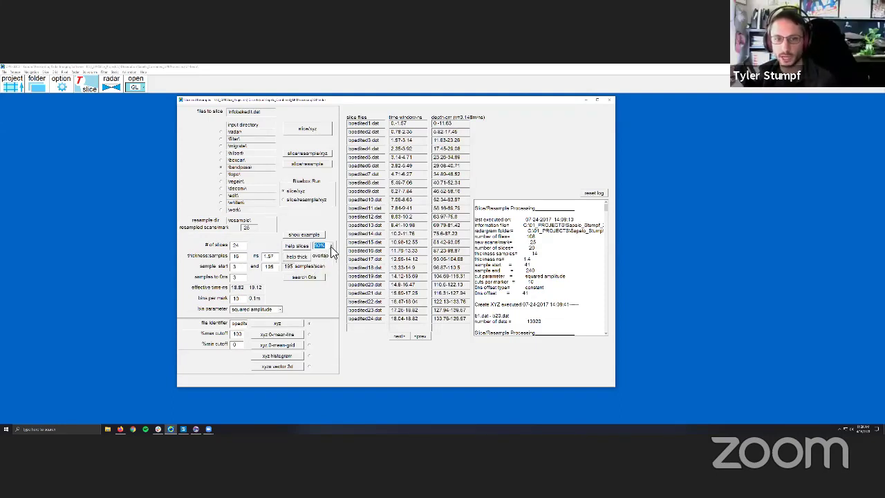
click(331, 246)
click(333, 251)
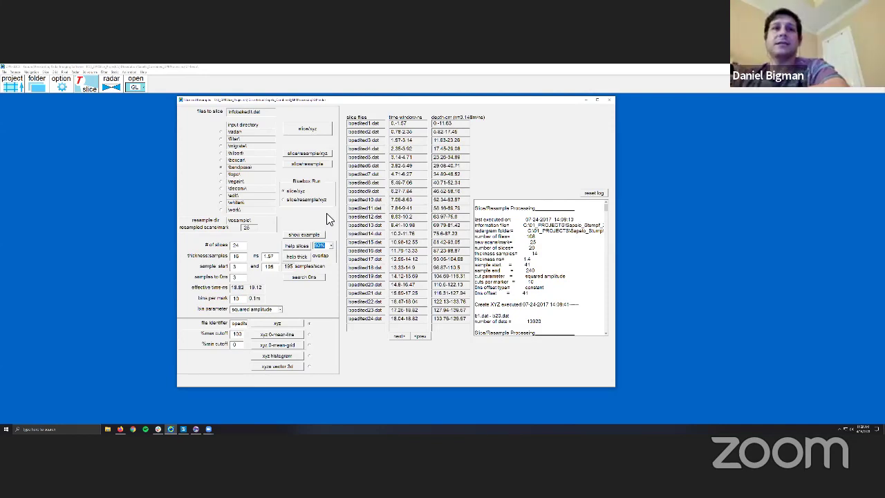
click(297, 256)
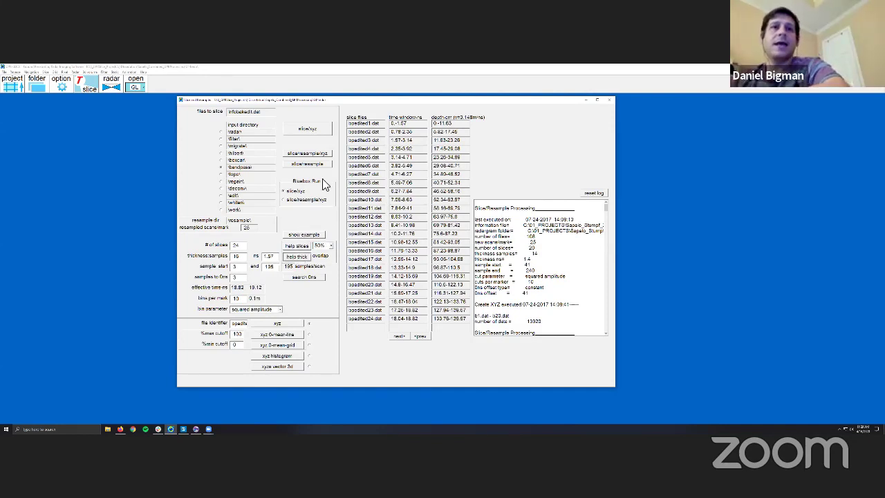
click(316, 128)
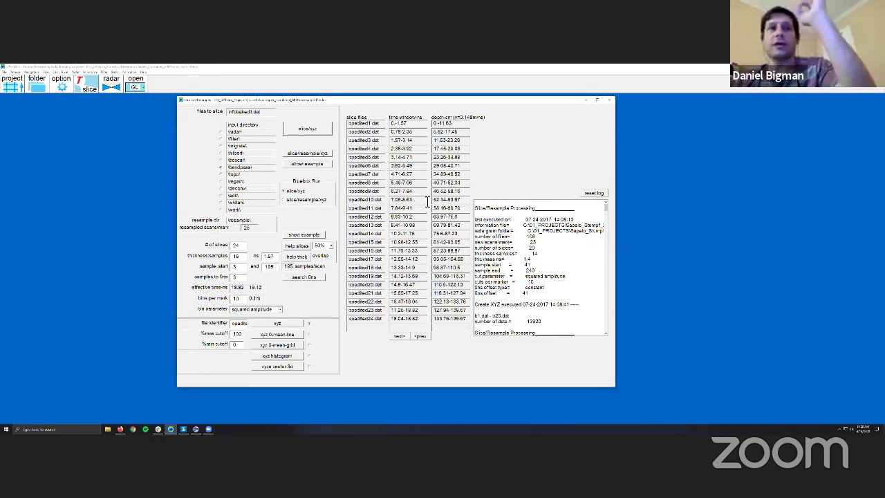
Step: Open the Gridding window for the 24 slices and bring the slice window back in front
click(608, 100)
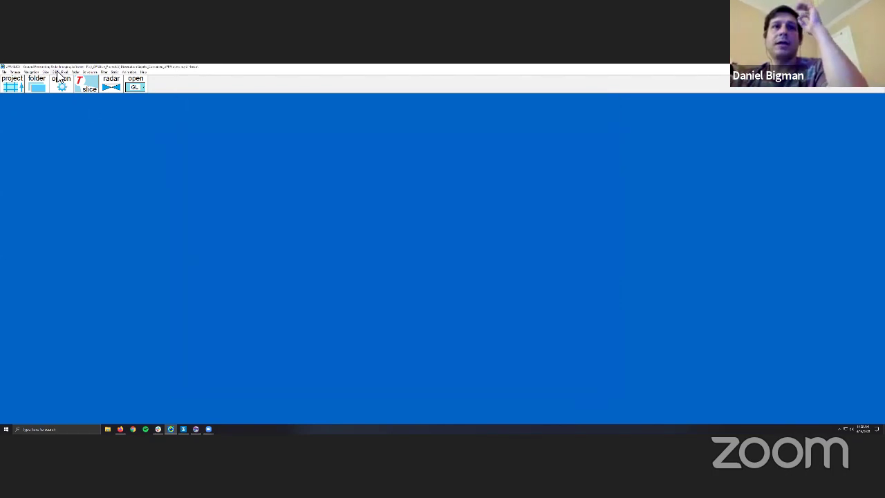
click(58, 72)
click(66, 81)
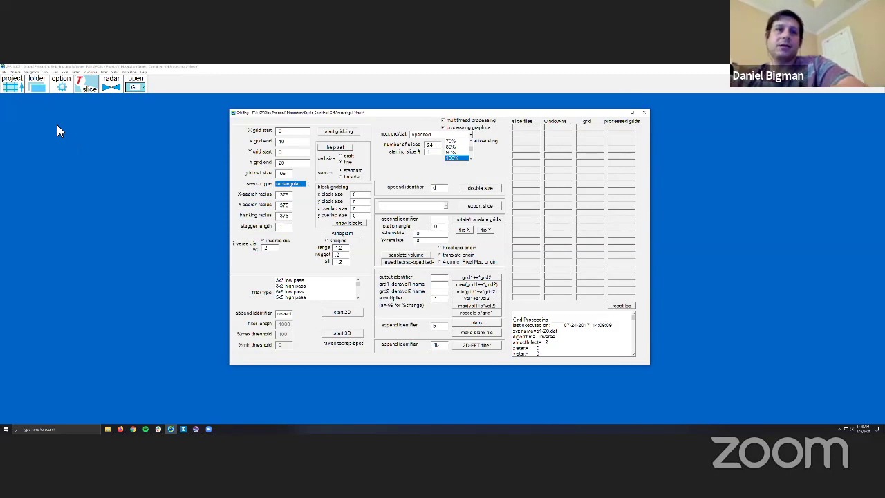
click(55, 81)
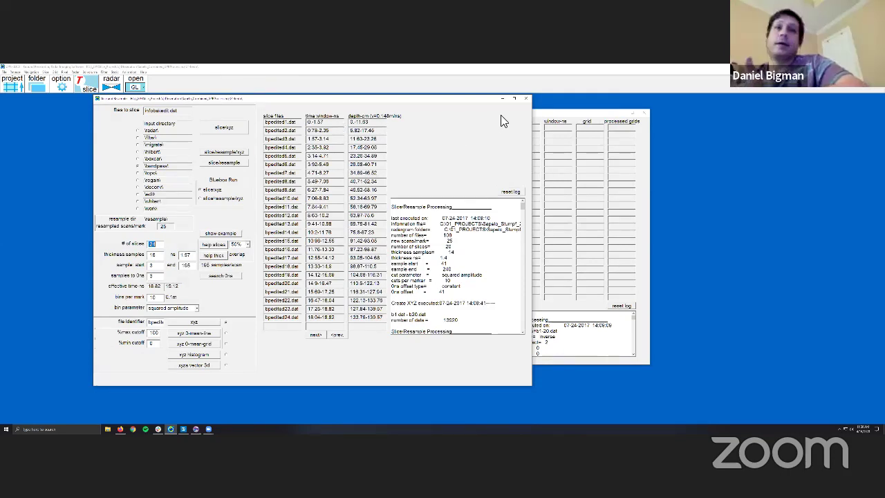
Step: Run inverse-distance gridding on the 24 time slices, acknowledge completion, and close the window
click(525, 99)
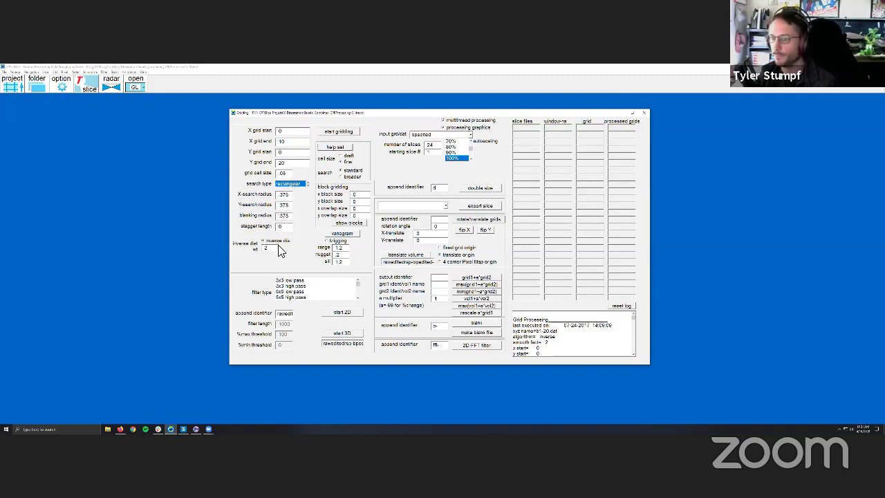
click(353, 134)
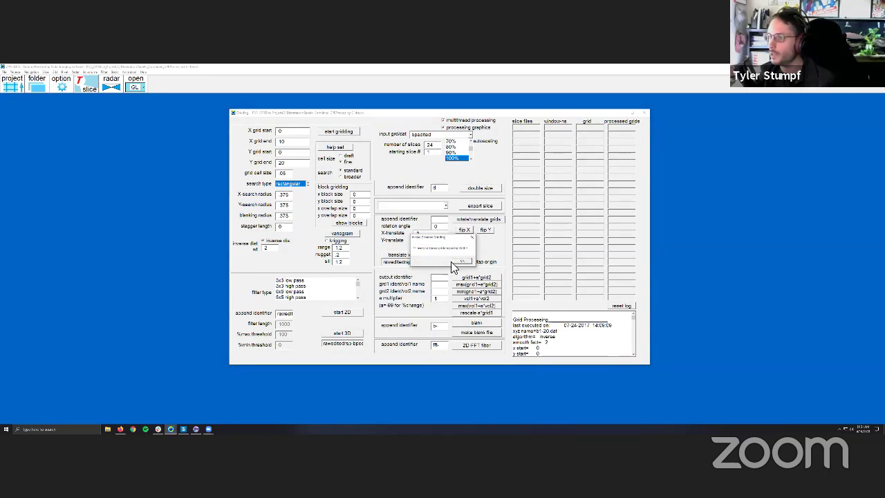
click(460, 261)
click(641, 113)
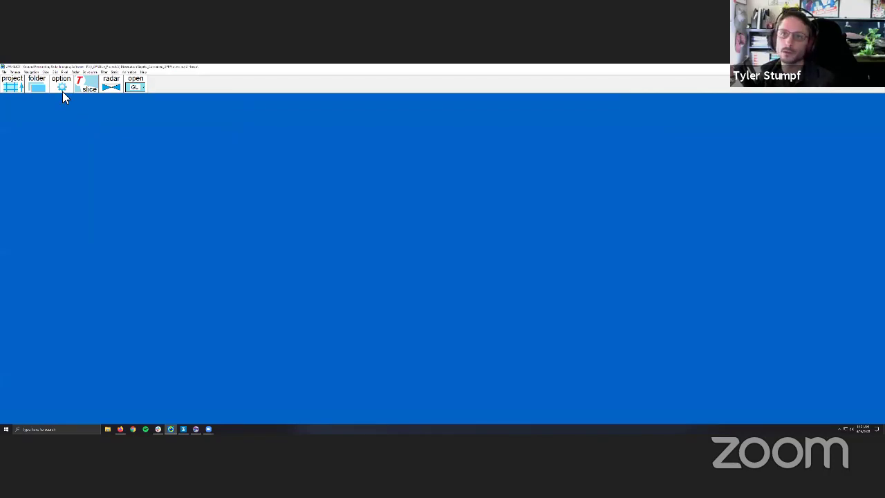
Step: In the slice display settings, choose the bpedited grid files and set rows to 6
click(80, 89)
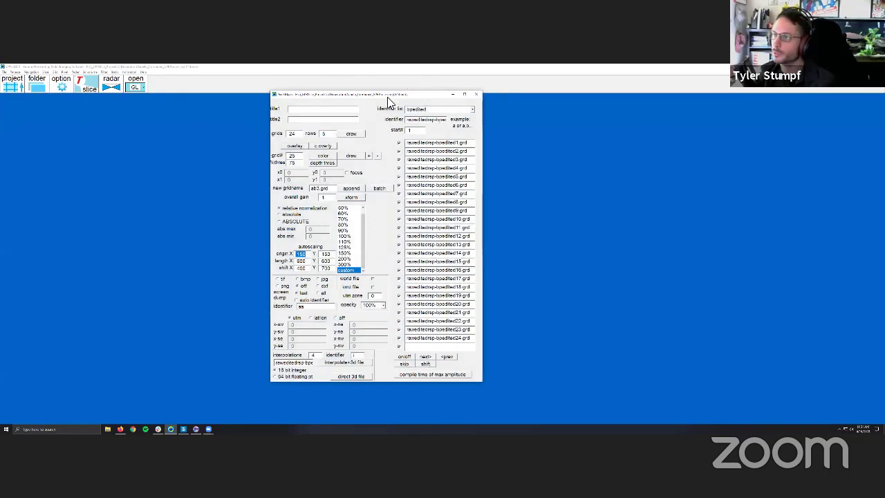
double_click(455, 113)
click(473, 109)
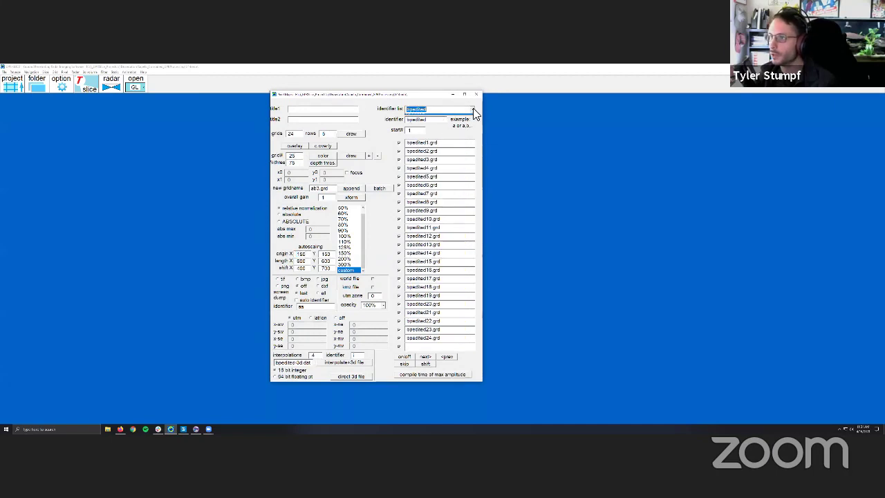
click(446, 118)
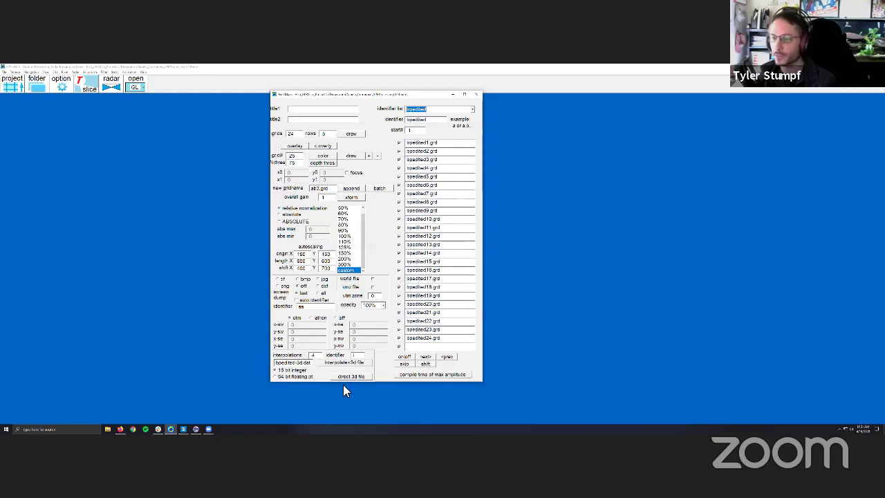
click(302, 294)
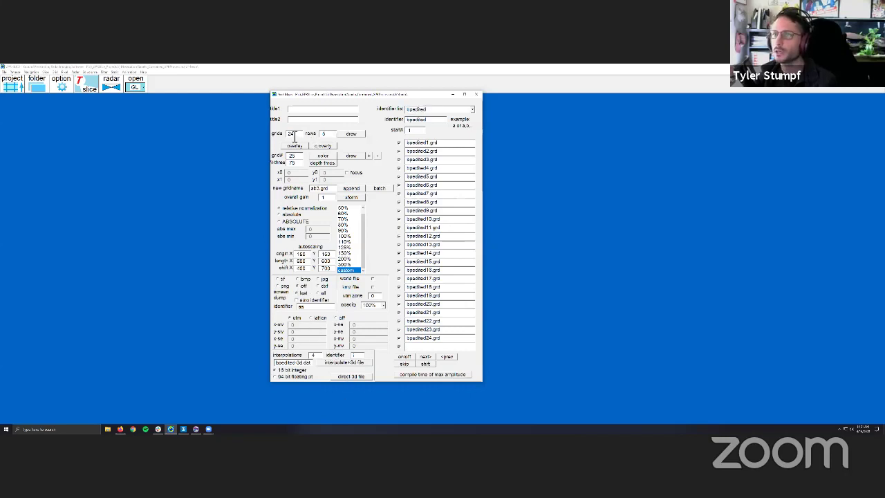
drag(325, 95, 304, 95)
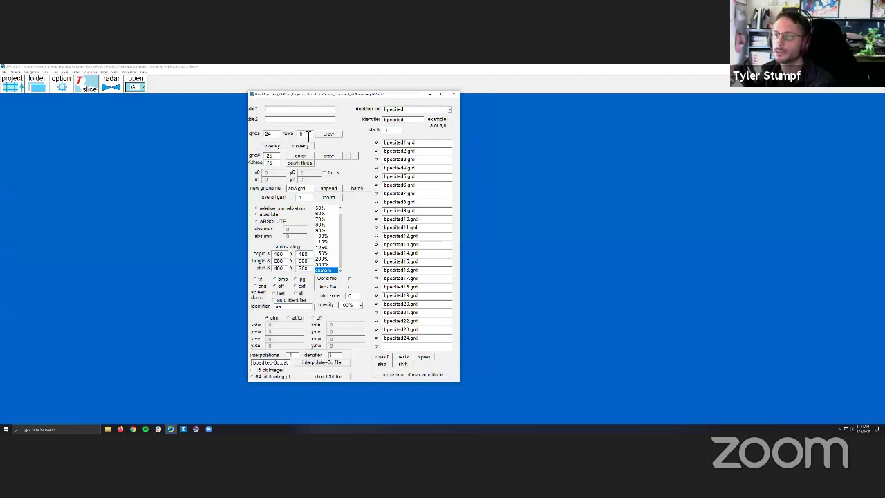
drag(309, 135, 284, 136)
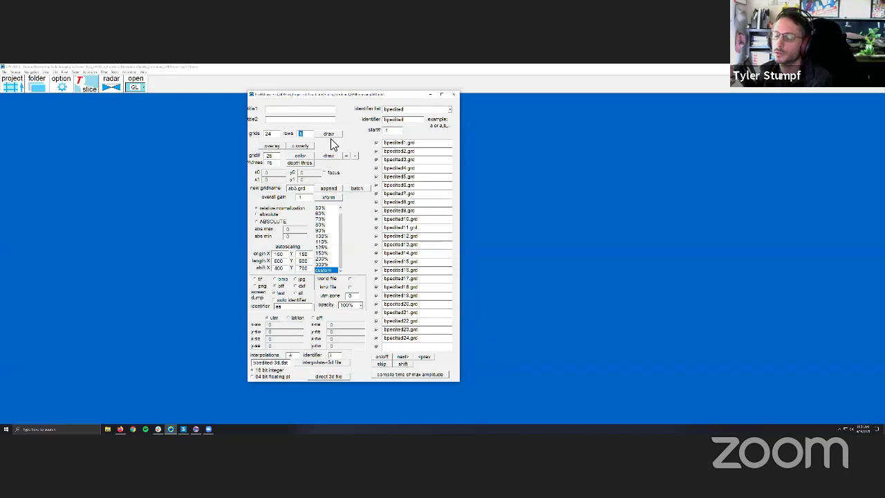
text(6)
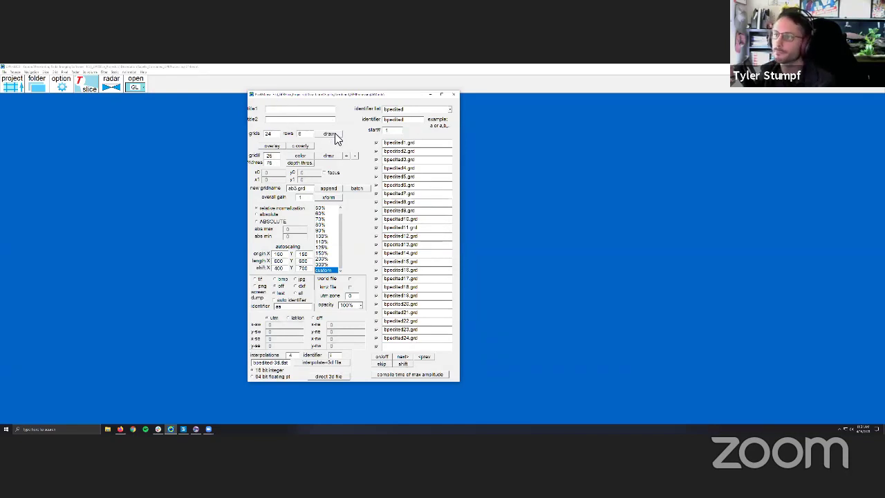
Step: Draw the bpedited slices as colour maps and enlarge the map window to show all rows
click(334, 135)
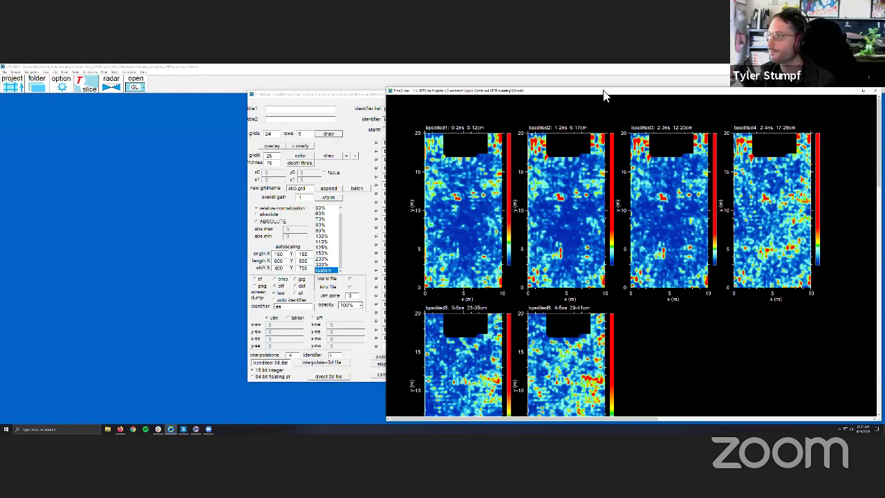
drag(524, 90, 451, 86)
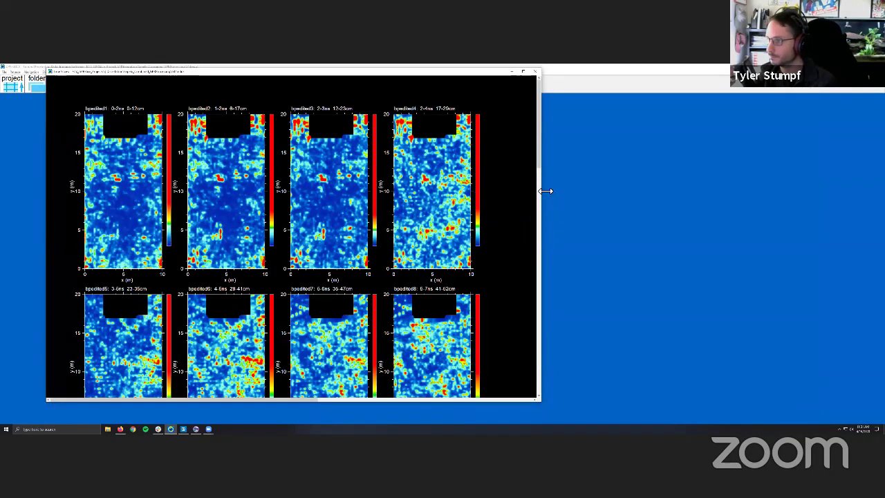
drag(543, 190, 695, 150)
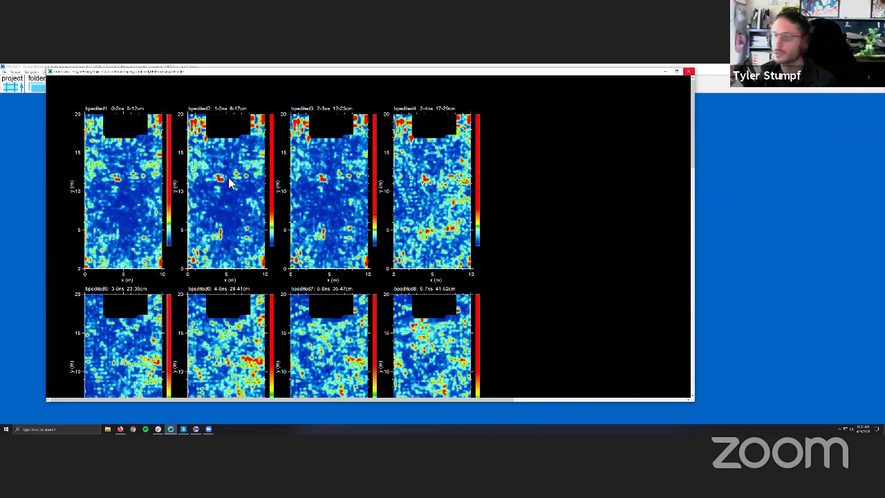
click(231, 182)
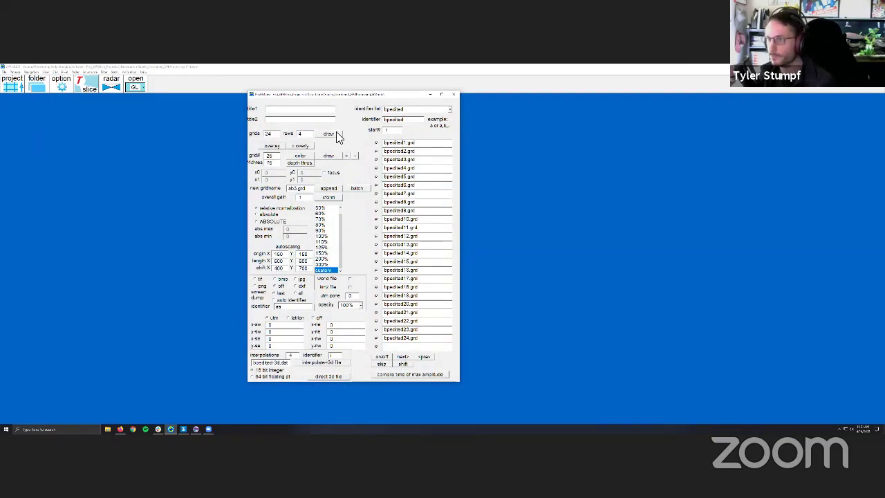
click(335, 132)
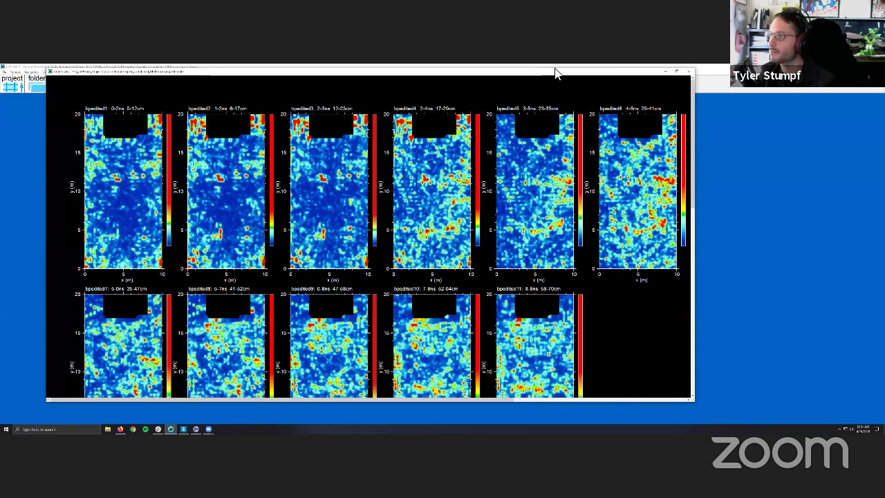
drag(686, 284, 852, 229)
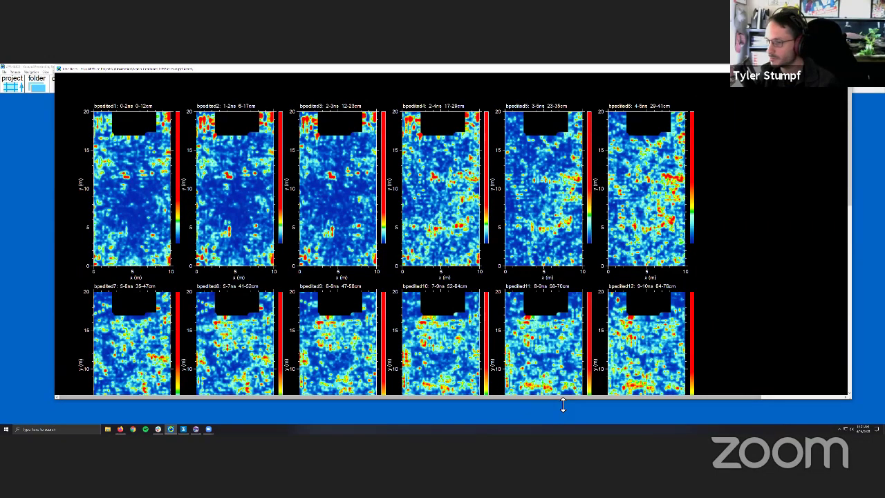
drag(563, 405, 563, 421)
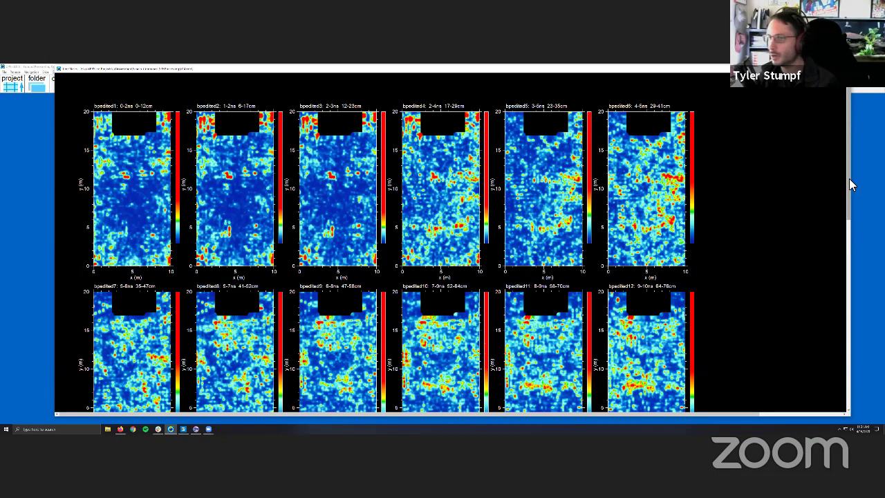
Step: Scroll through the bpedited slice maps, then close the map window with Alt+F4
scroll(851, 185, down, 1)
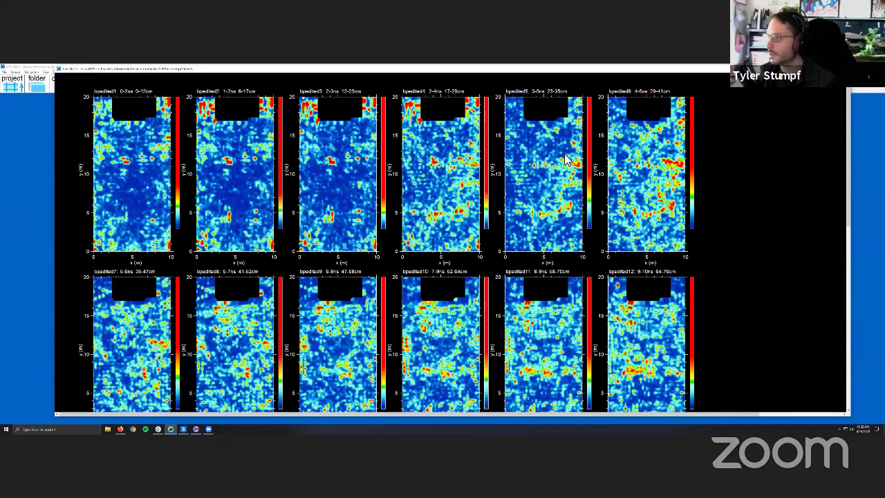
scroll(851, 172, down, 1)
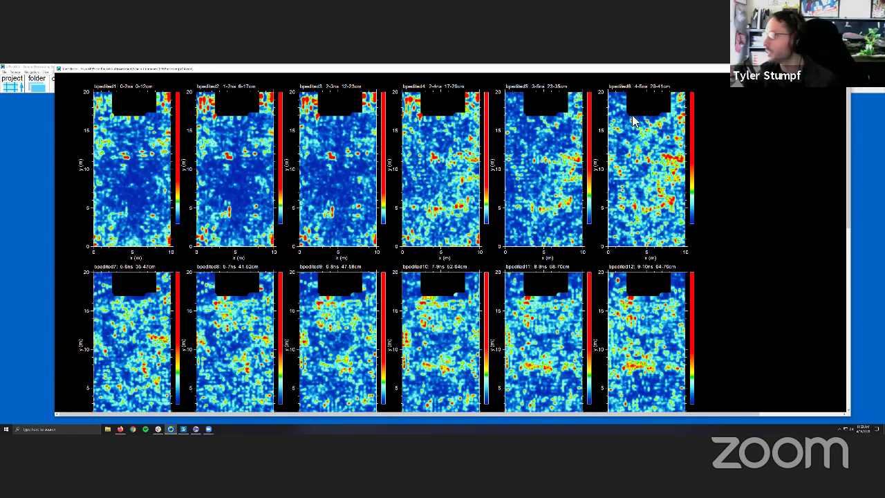
scroll(850, 122, down, 1)
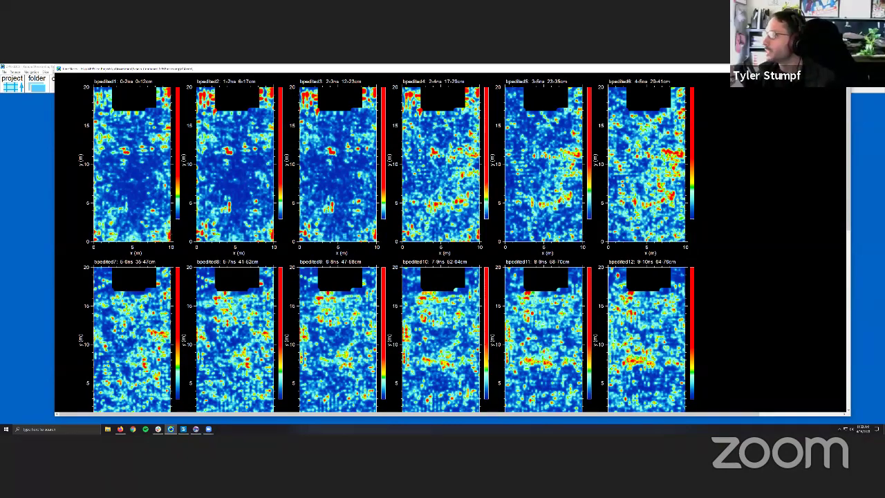
key(alt+F4)
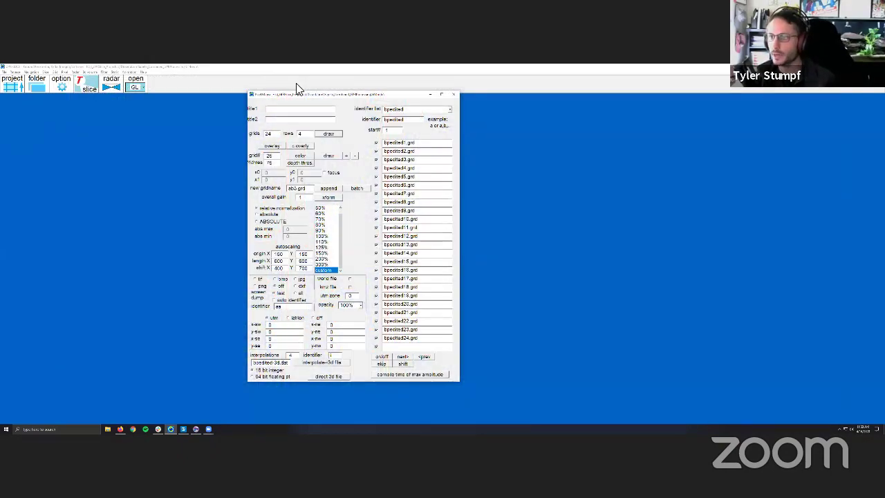
click(453, 94)
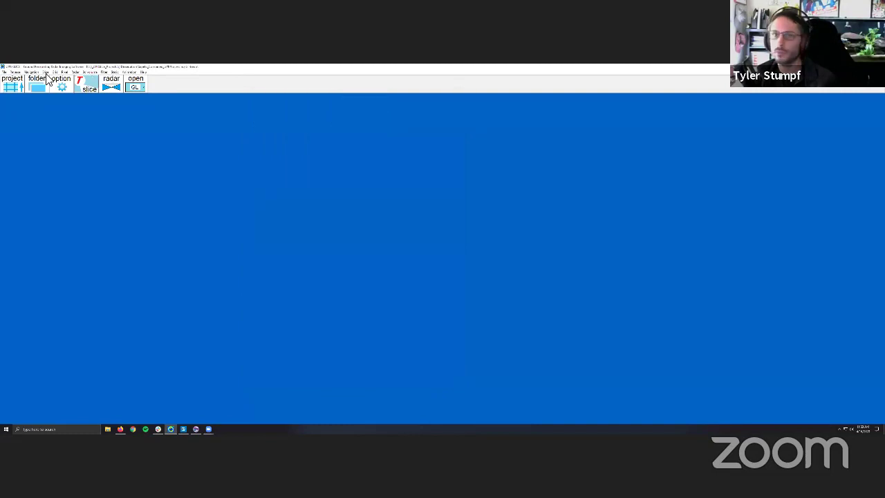
click(4, 72)
click(207, 164)
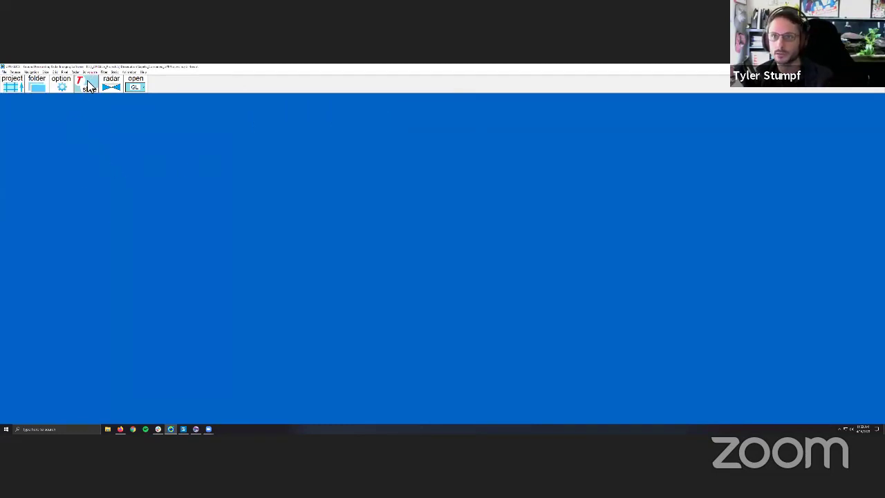
click(55, 72)
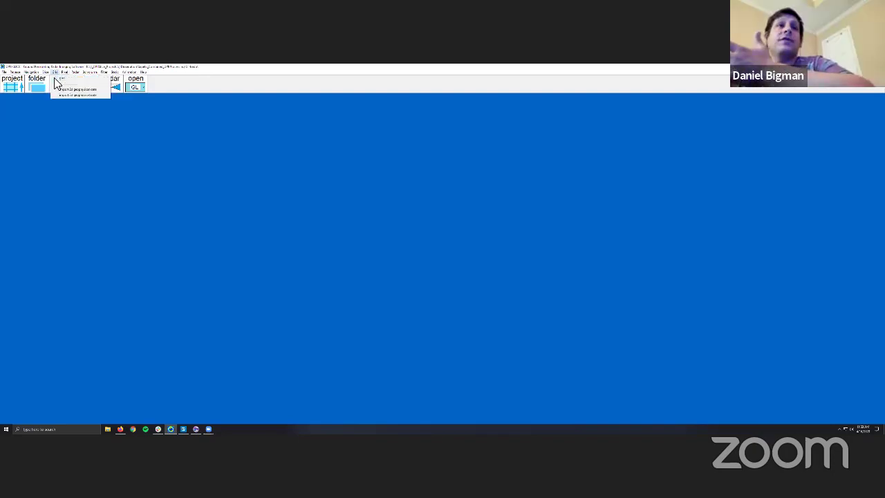
click(77, 89)
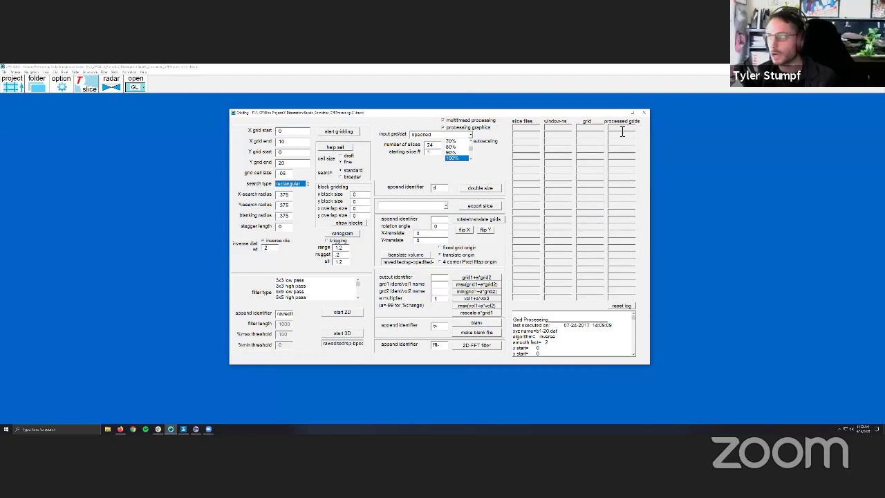
click(221, 104)
click(80, 85)
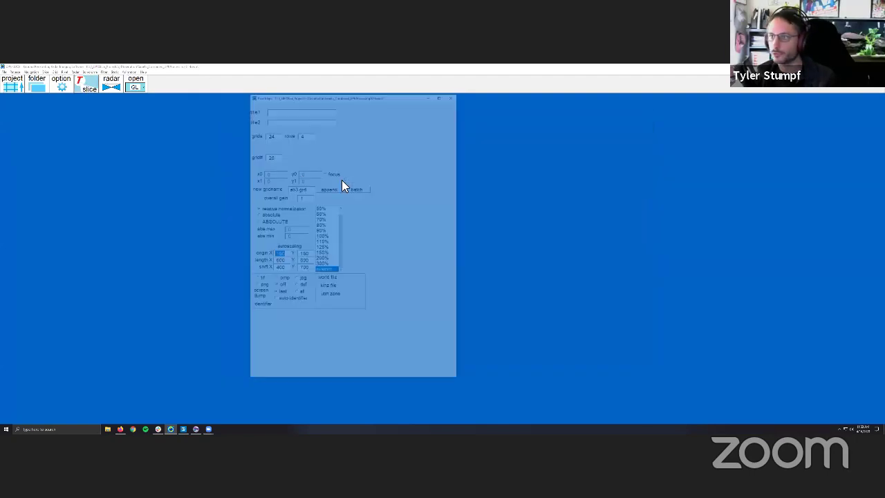
click(328, 134)
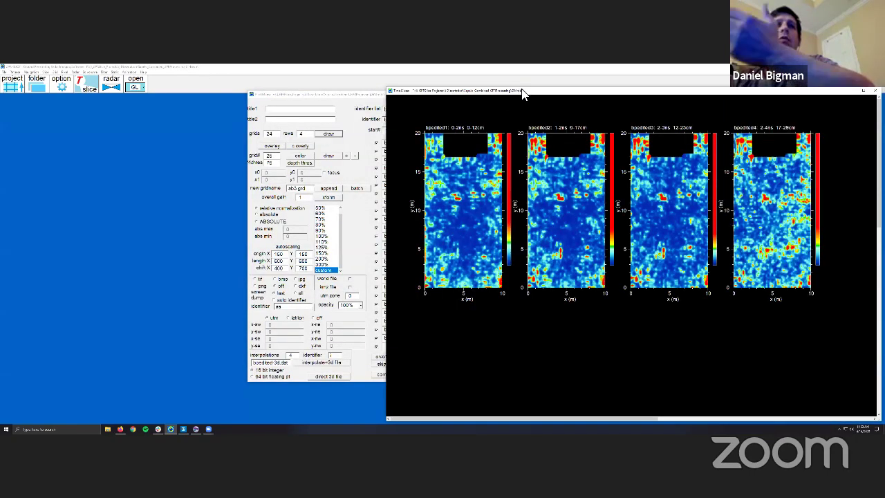
double_click(397, 92)
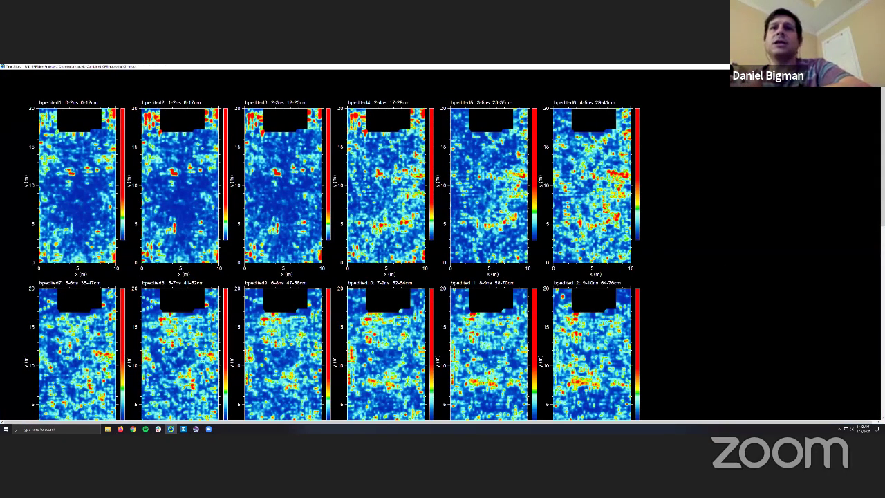
scroll(821, 114, down, 1)
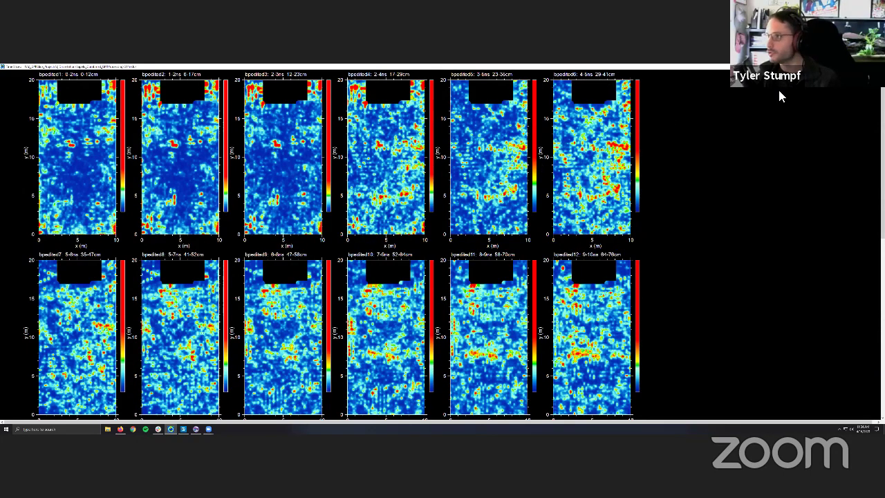
click(307, 325)
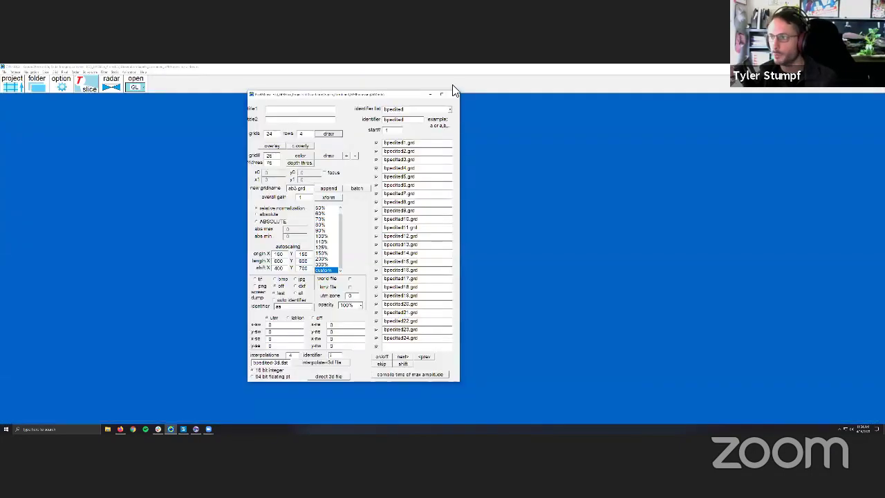
Step: Apply a 3x3 low-pass 2D filter to all 24 bpedited slice grids
click(444, 94)
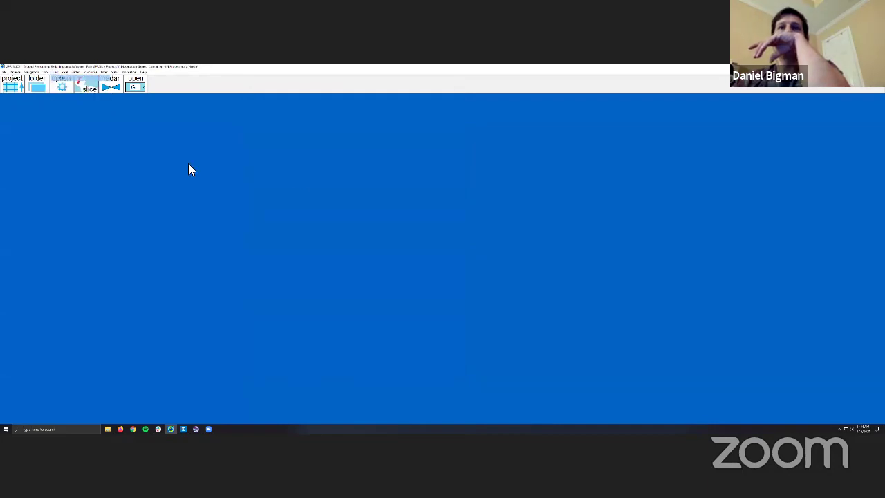
click(61, 80)
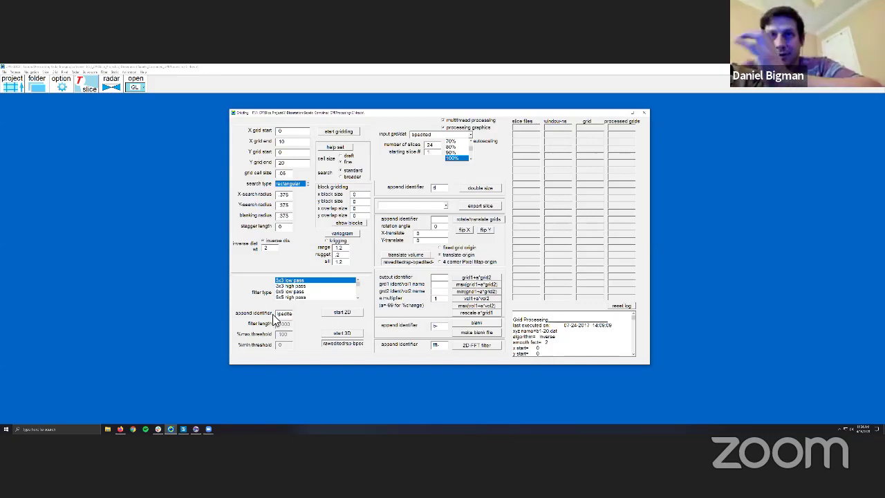
click(343, 313)
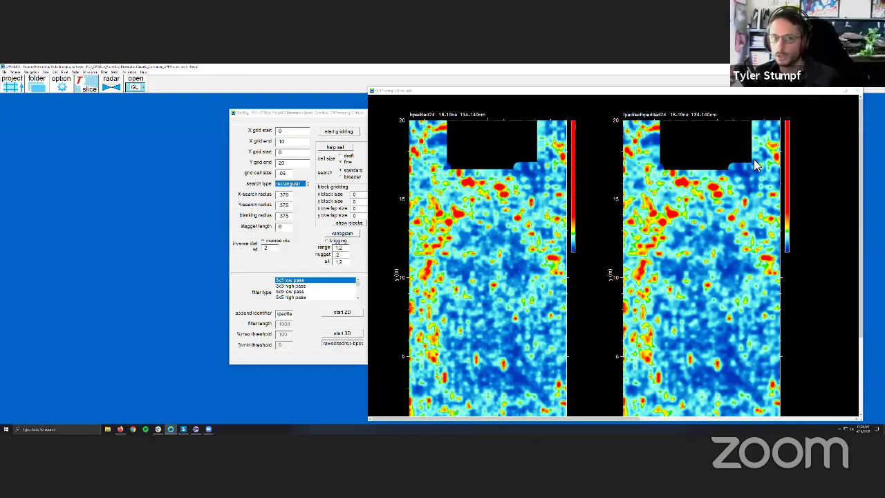
Step: Draw the filtered bpeditedbpedited grids as colour slice maps, widening the window to six columns
click(857, 92)
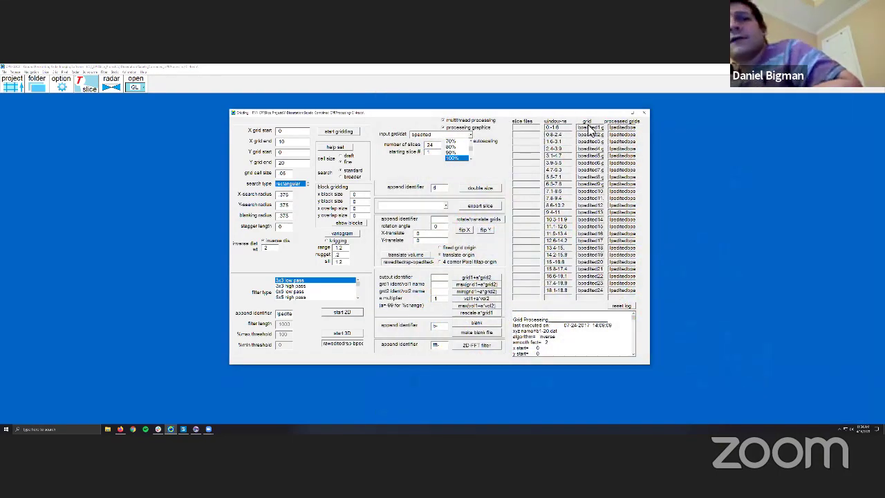
click(81, 84)
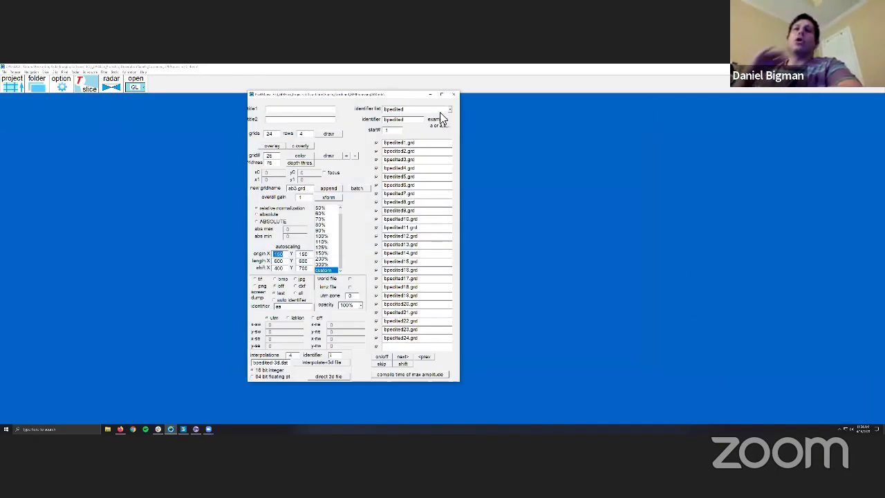
click(450, 111)
click(437, 123)
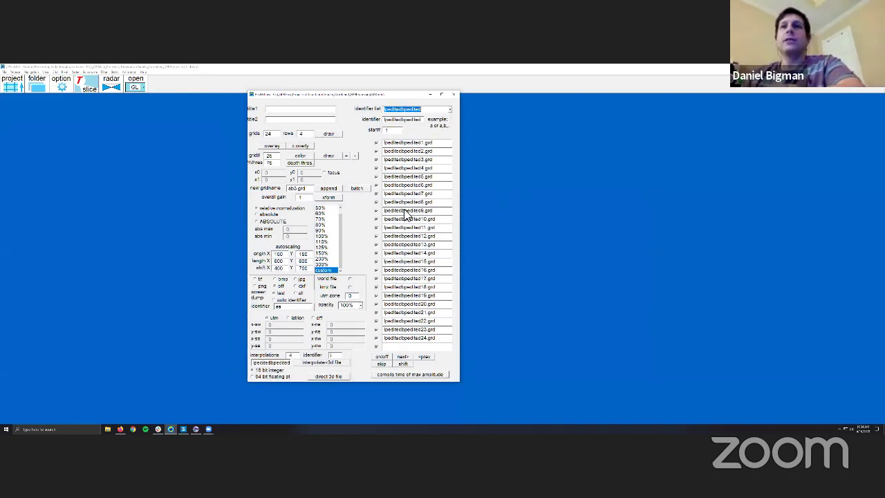
click(328, 134)
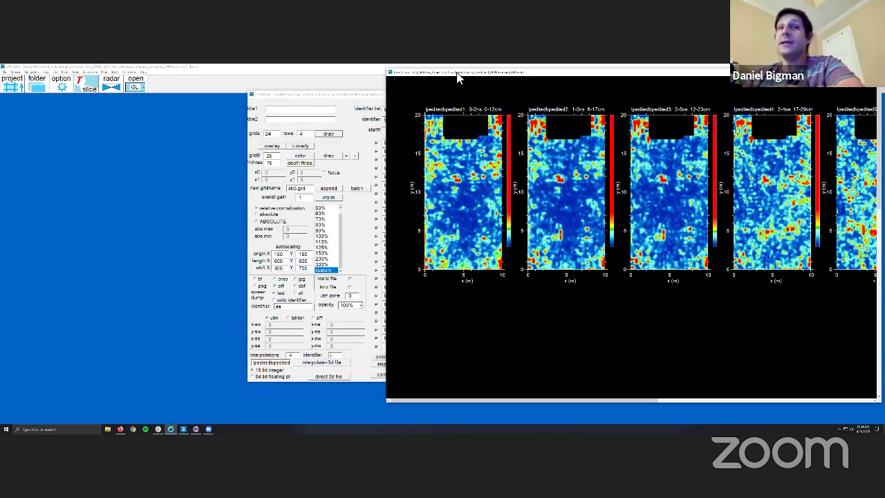
drag(390, 70, 18, 71)
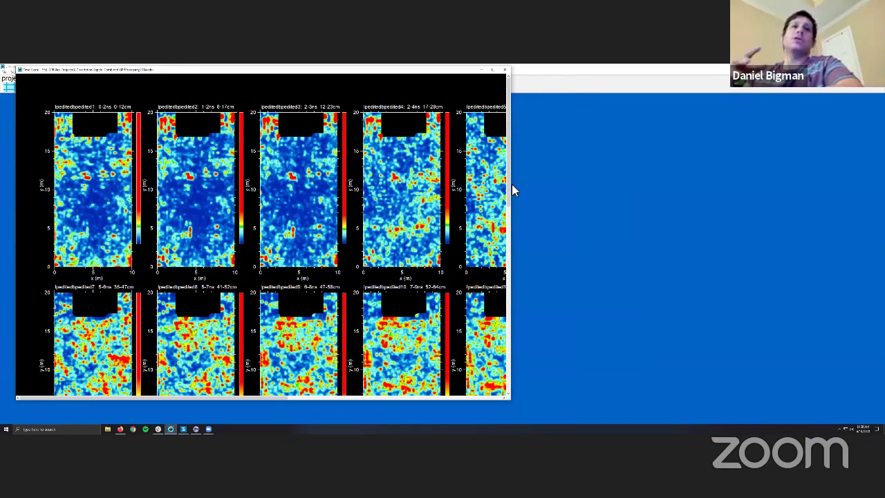
drag(512, 184, 712, 199)
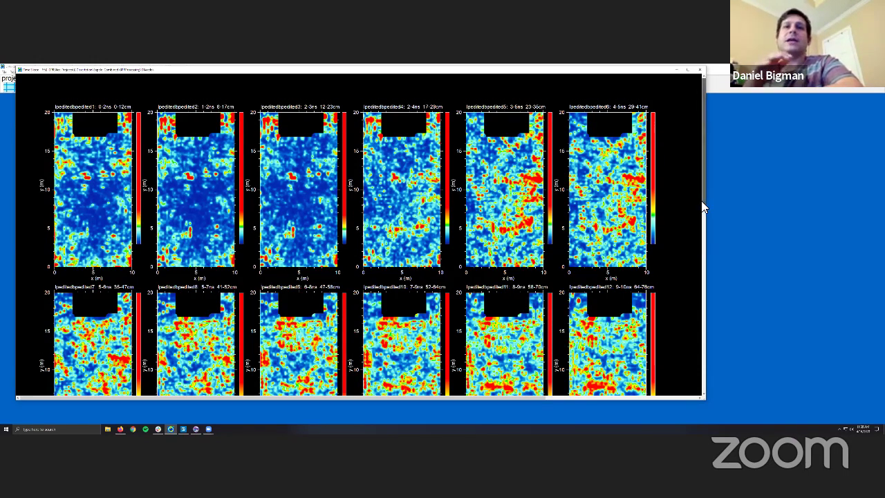
Step: Close the full-screen lpeditedbpedited1–12 colour slice map display to return to the GPR-SLICE main window
scroll(703, 207, down, 1)
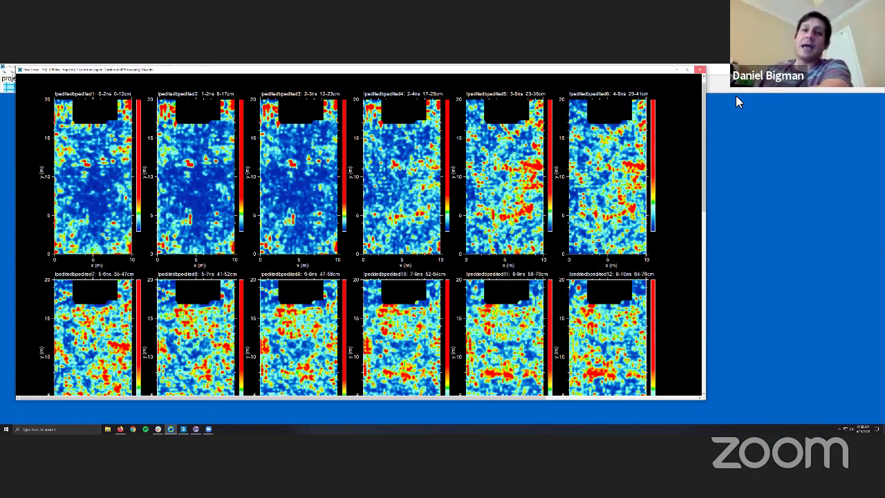
key(alt+F4)
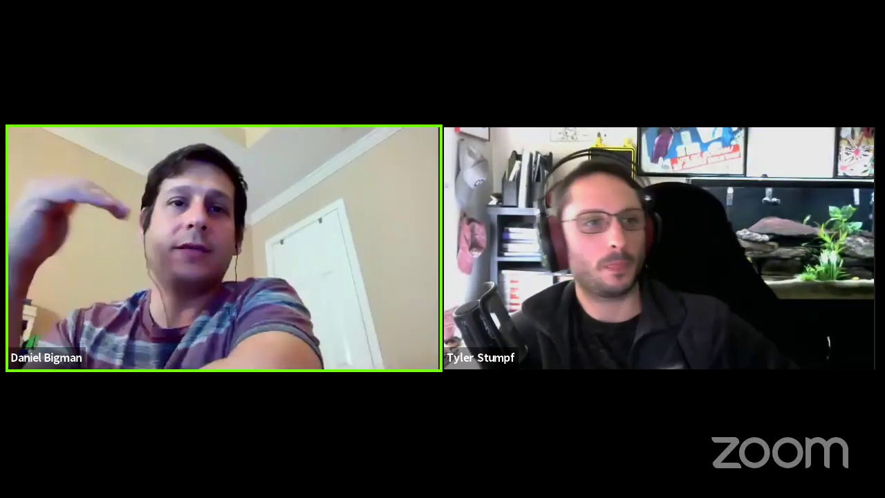